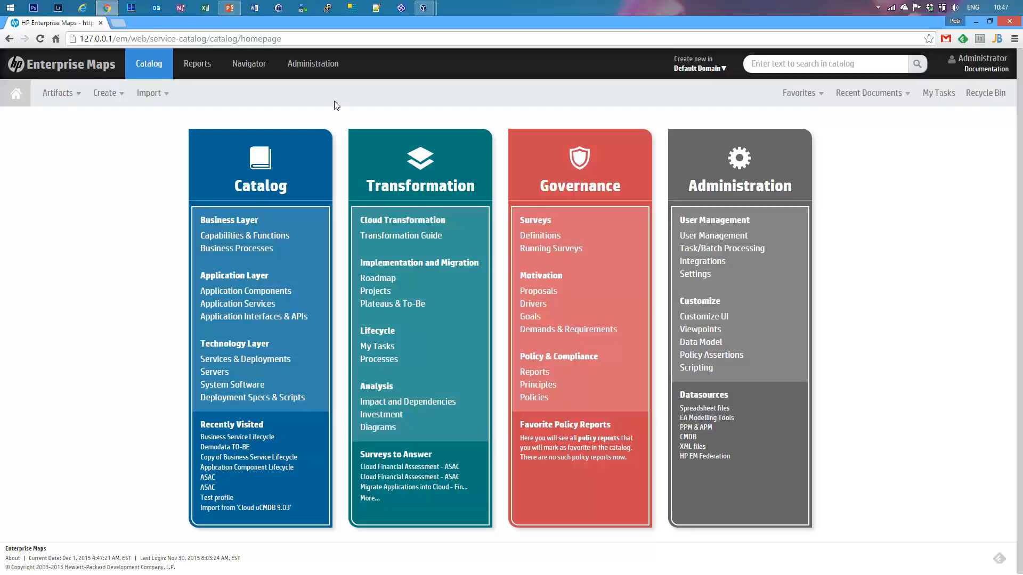
- Open the list of lifecycle processes in the administration area
{"action": "left_click", "coordinate": [311, 65]}
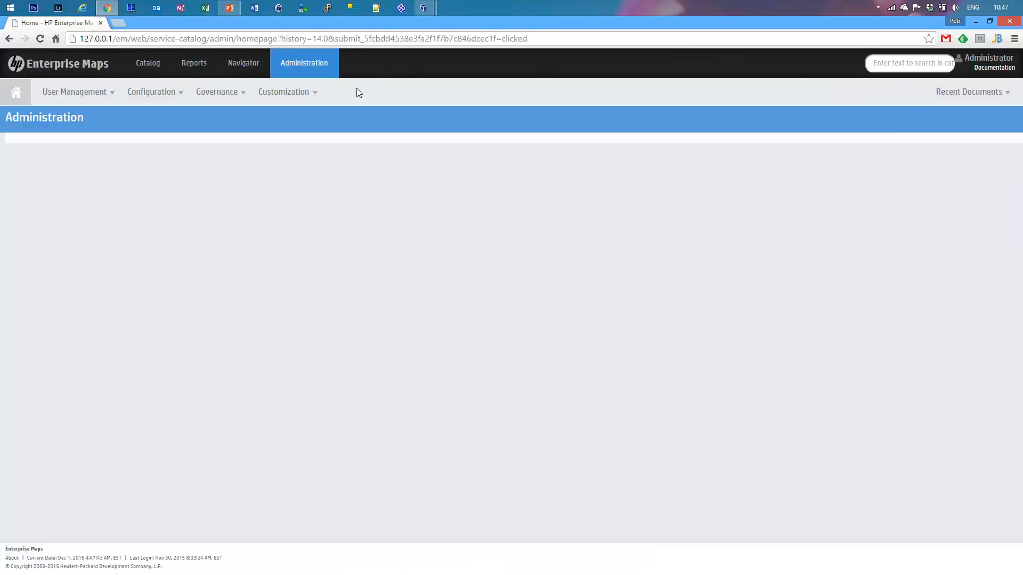
{"action": "left_click", "coordinate": [216, 93]}
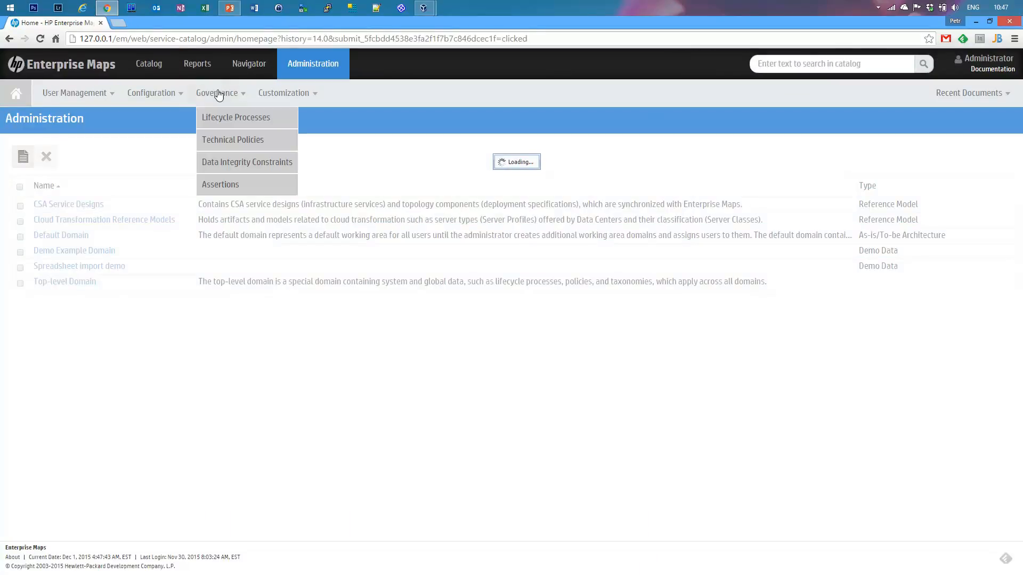
{"action": "left_click", "coordinate": [230, 119]}
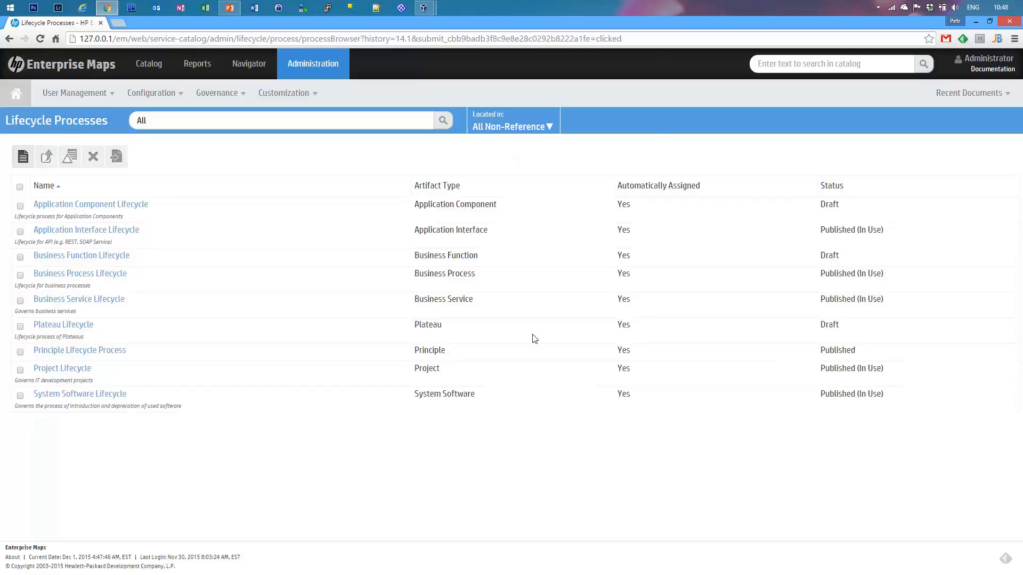
- Examine the status of the Application Component and Application Interface lifecycle processes
{"action": "double_click", "coordinate": [821, 208]}
{"action": "left_click", "coordinate": [875, 218]}
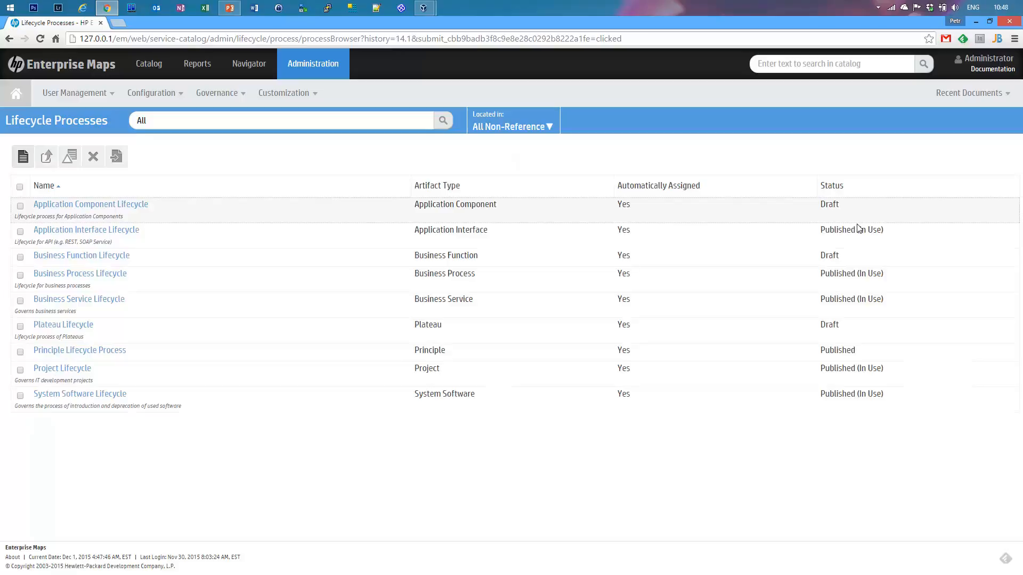
{"action": "left_click", "coordinate": [19, 208]}
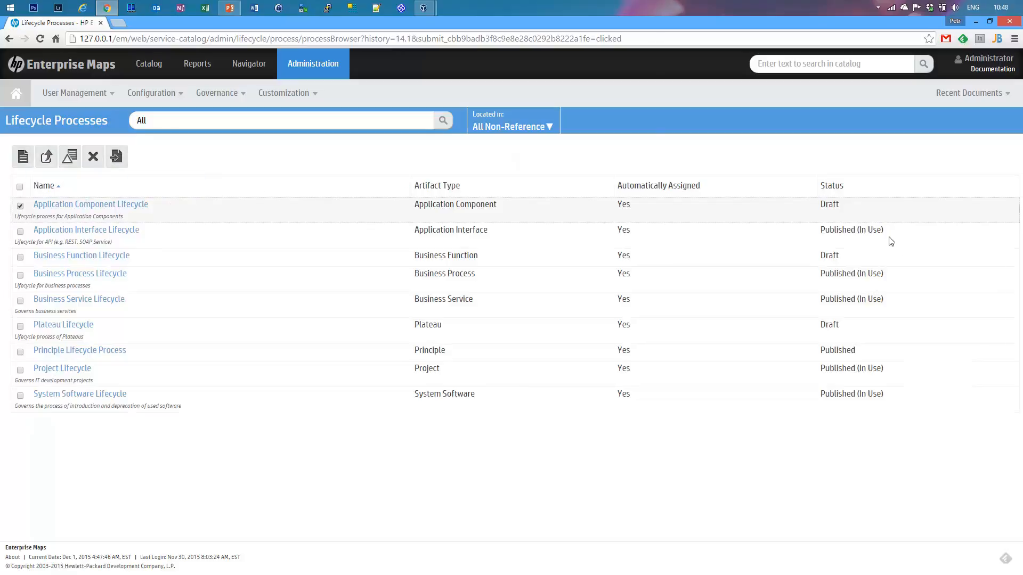
{"action": "left_click_drag", "start_coordinate": [895, 228], "coordinate": [804, 228]}
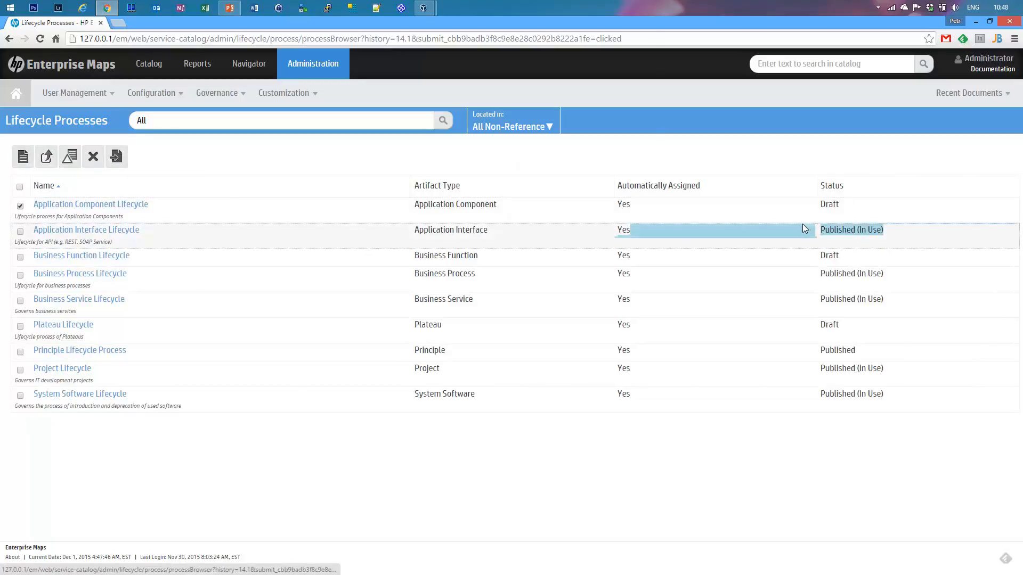
{"action": "left_click", "coordinate": [877, 230]}
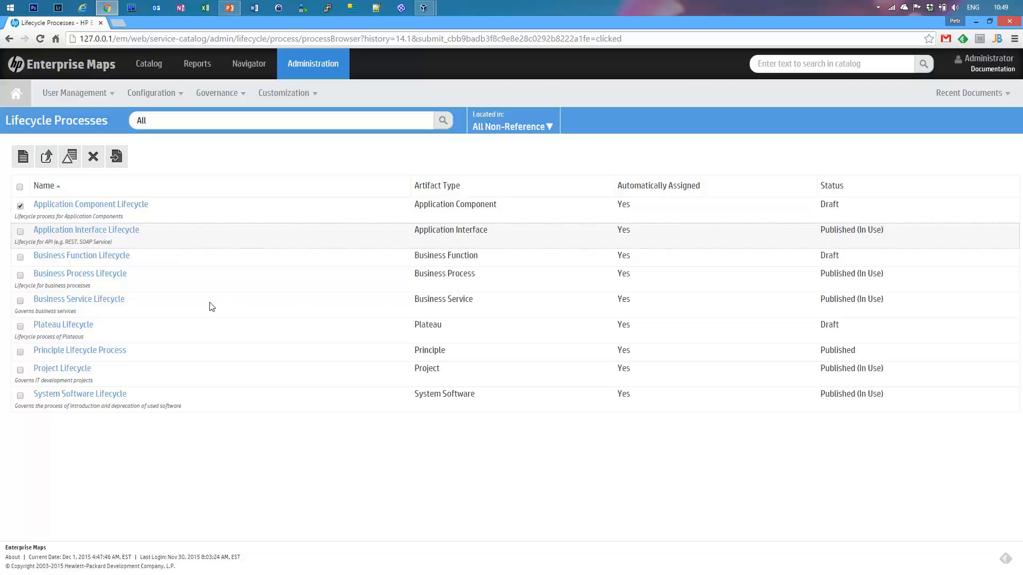
- Open the stages of the Business Service Lifecycle and show the details of the Candidate stage's Provide business requirements task
{"action": "left_click", "coordinate": [76, 306]}
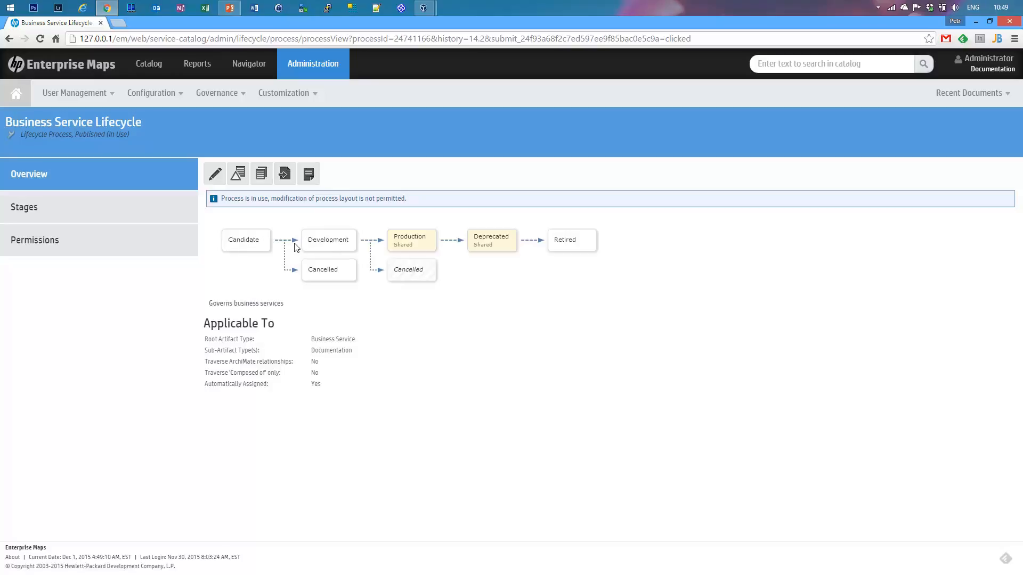
{"action": "mouse_move", "coordinate": [292, 248]}
{"action": "left_click", "coordinate": [37, 206]}
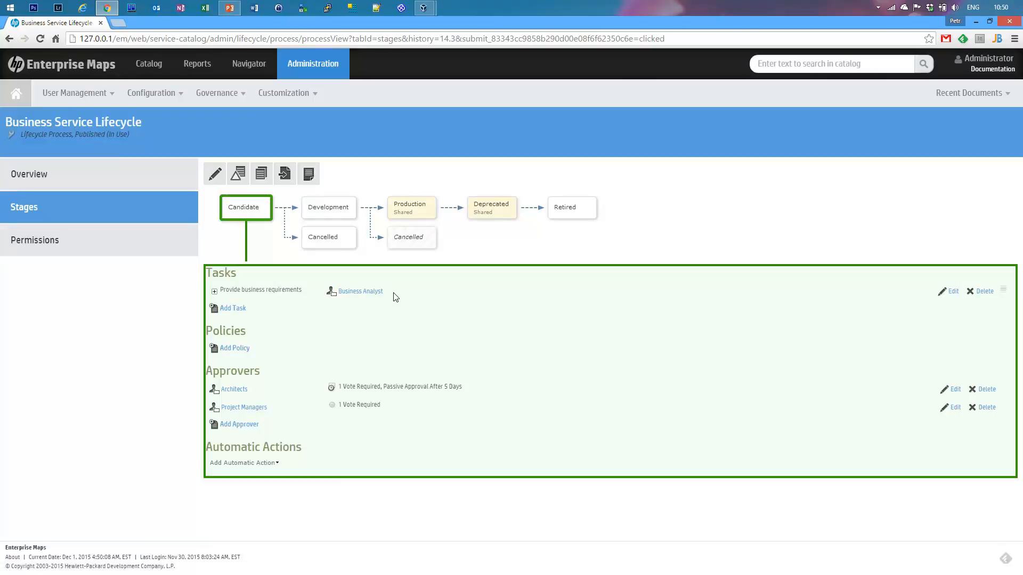
{"action": "left_click", "coordinate": [214, 291]}
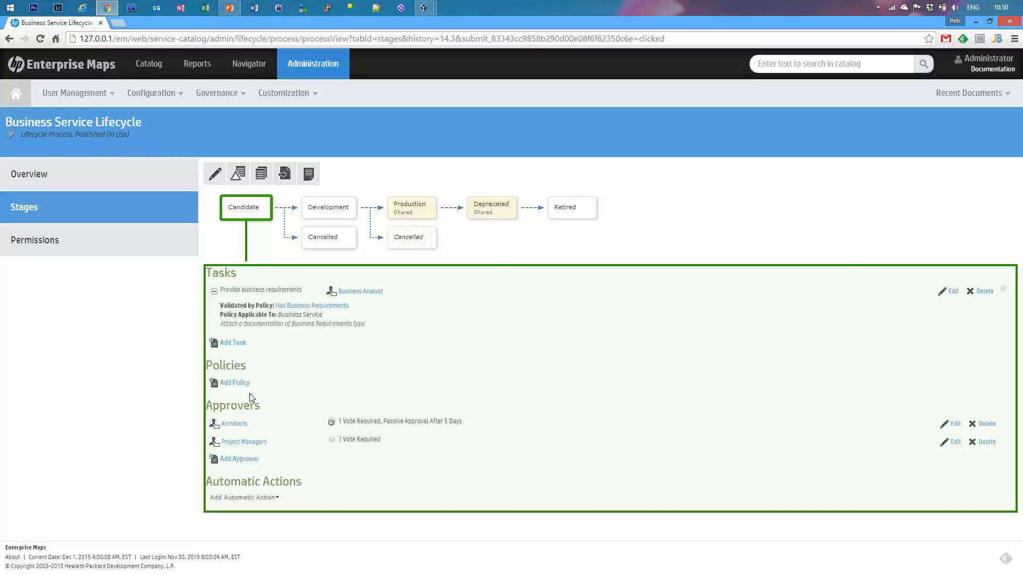
- Inspect the Development stage's All Sub-services Developed policy and compare the Production and Candidate stages
{"action": "left_click", "coordinate": [335, 209]}
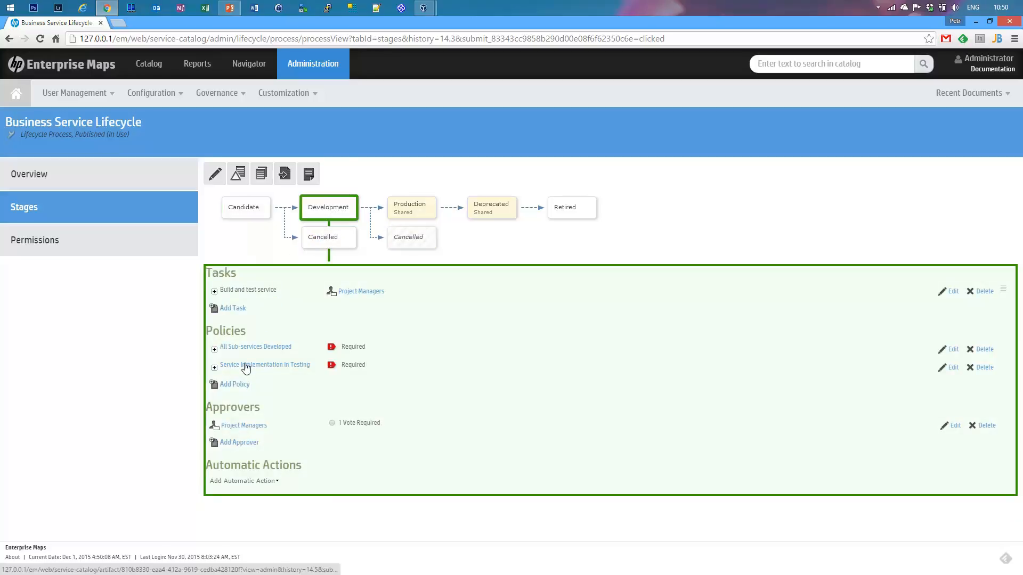
{"action": "left_click", "coordinate": [213, 350]}
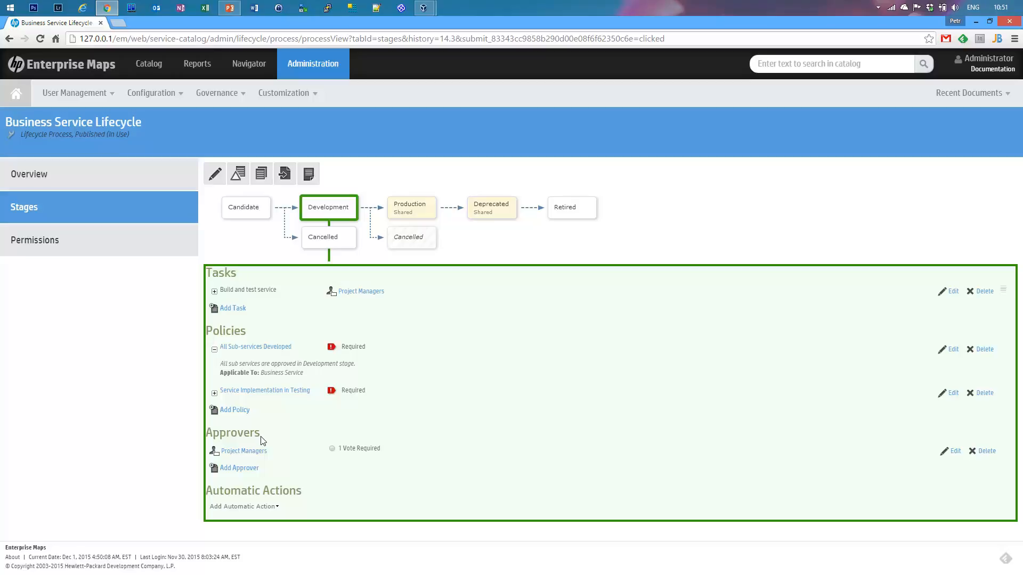
{"action": "left_click", "coordinate": [403, 212]}
{"action": "left_click", "coordinate": [241, 210]}
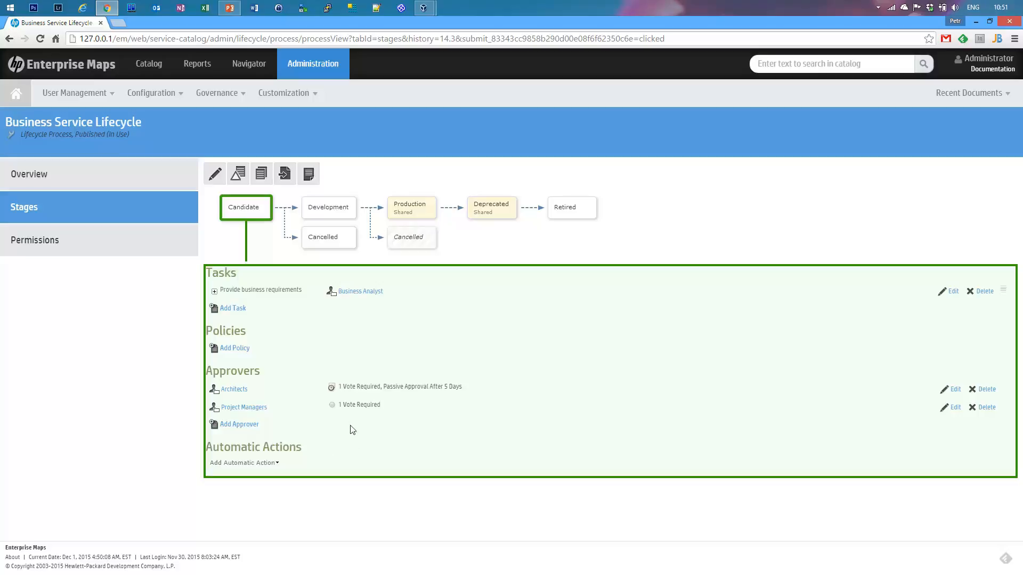
- Review the approvers and access permissions of each lifecycle stage and return to the process overview
{"action": "left_click", "coordinate": [25, 239]}
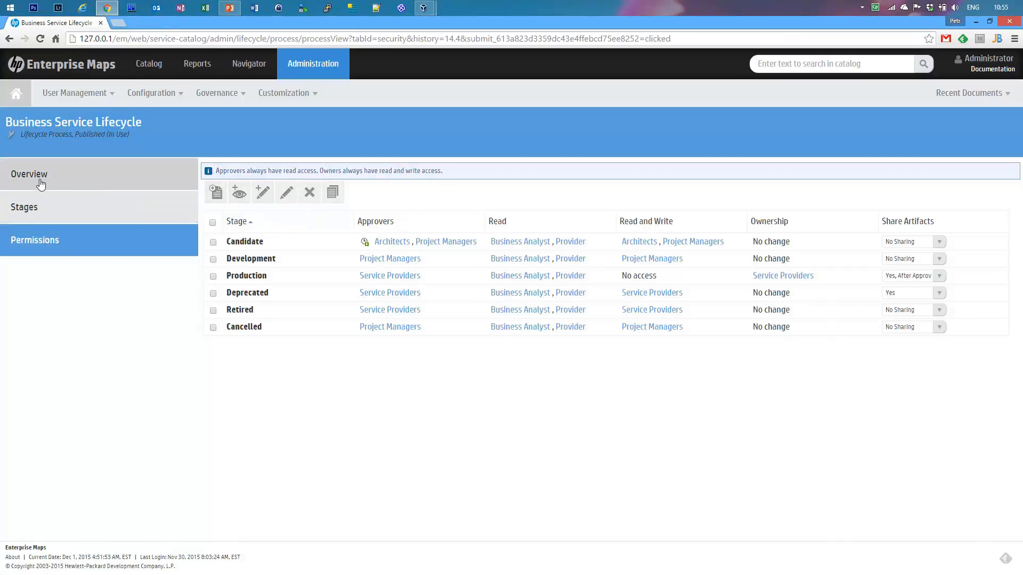
{"action": "left_click", "coordinate": [8, 173]}
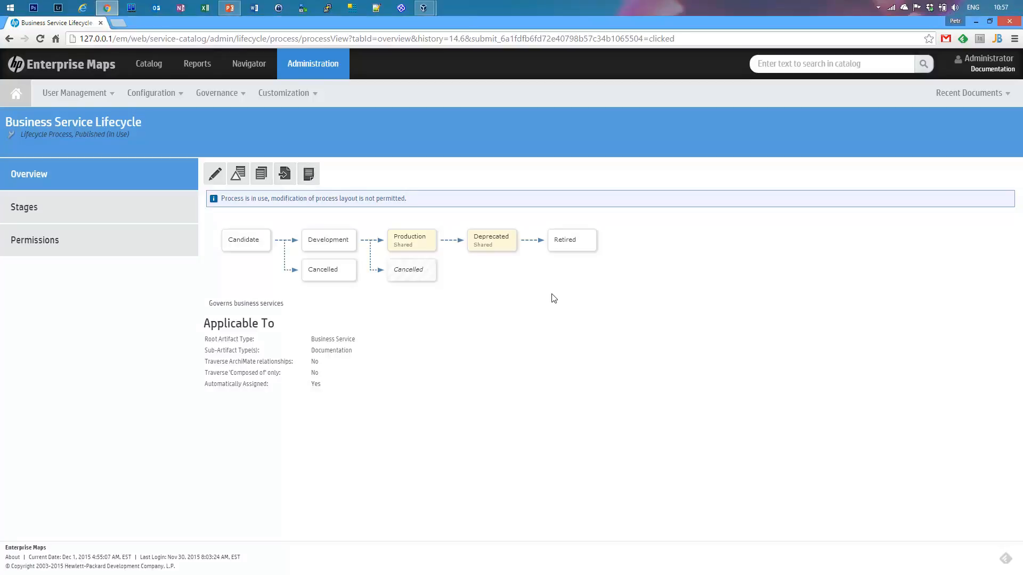
- List the artifacts governed by the Business Service Lifecycle and check which columns are available for the results
{"action": "left_click", "coordinate": [307, 173]}
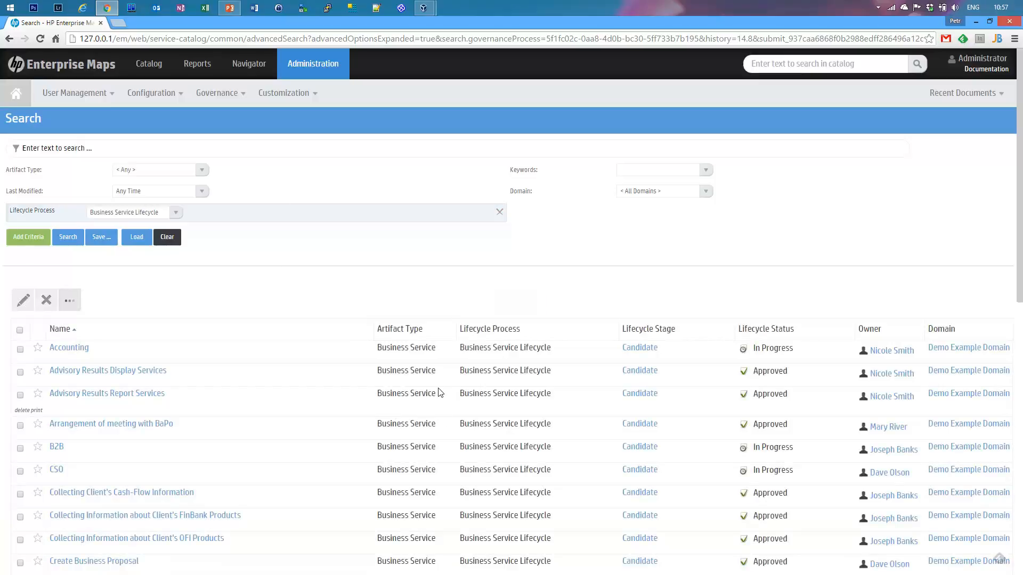
{"action": "scroll", "coordinate": [439, 393], "scroll_direction": "down", "scroll_amount": 2}
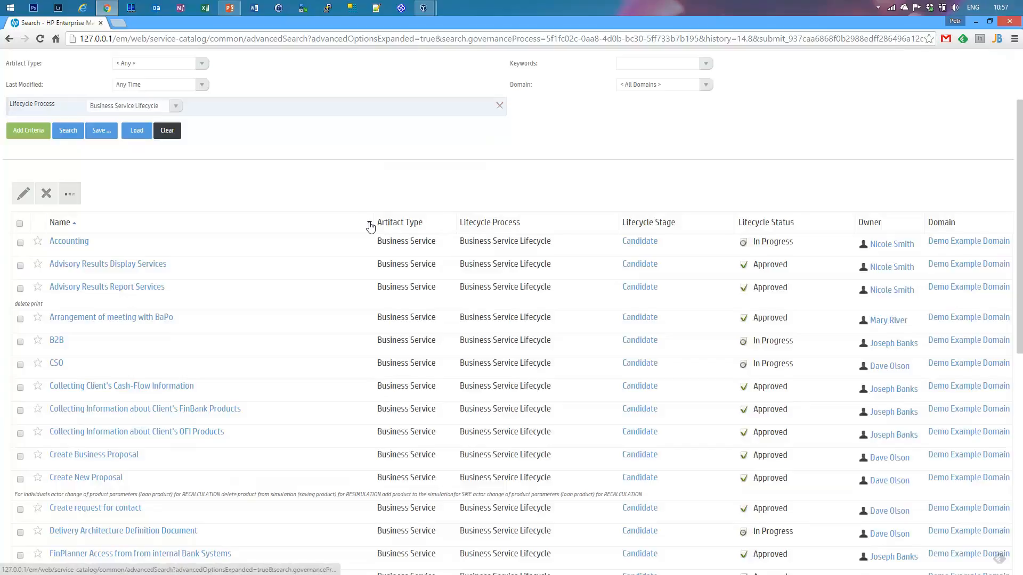
{"action": "left_click", "coordinate": [369, 224]}
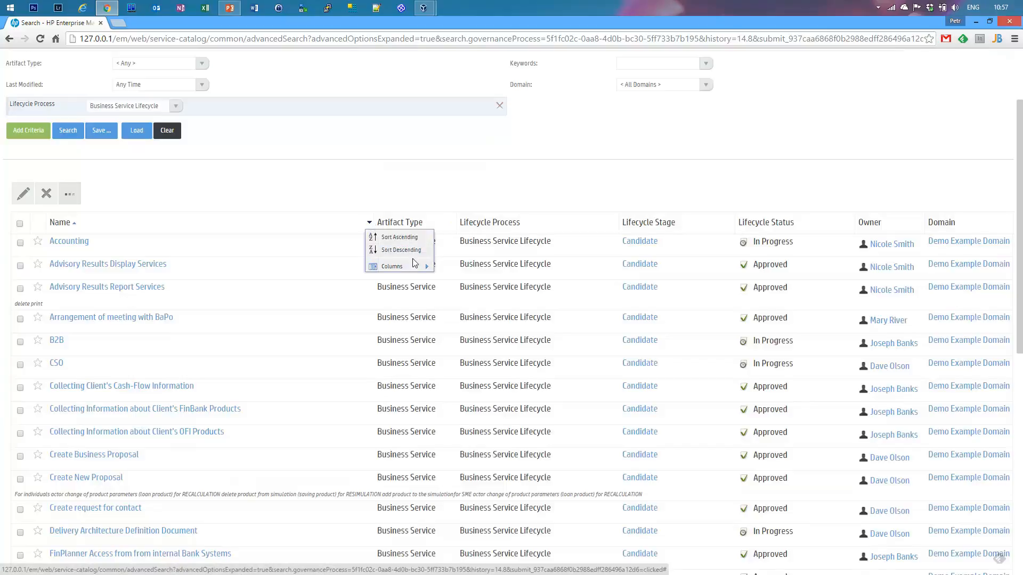
{"action": "mouse_move", "coordinate": [400, 269]}
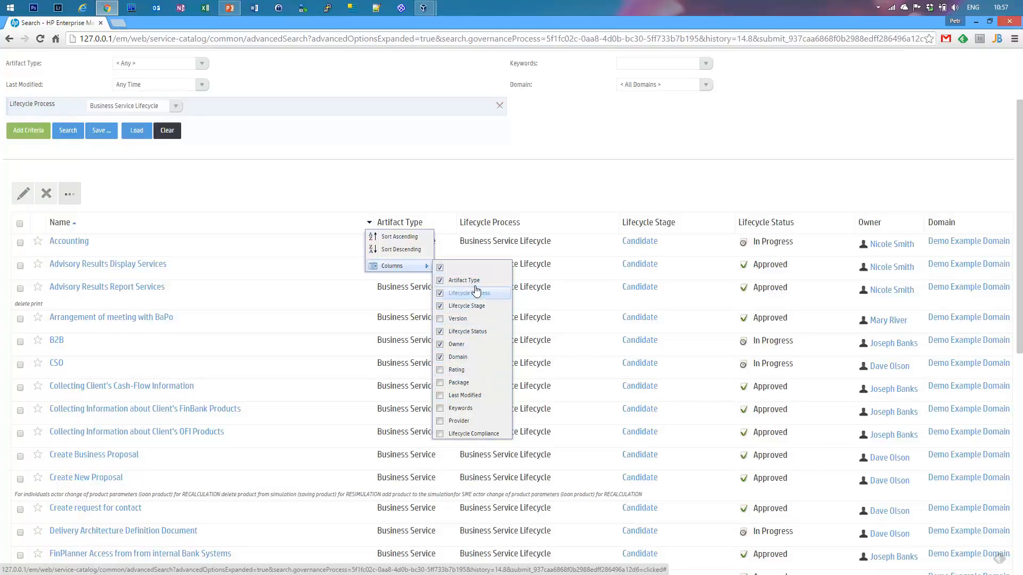
{"action": "left_click", "coordinate": [597, 180]}
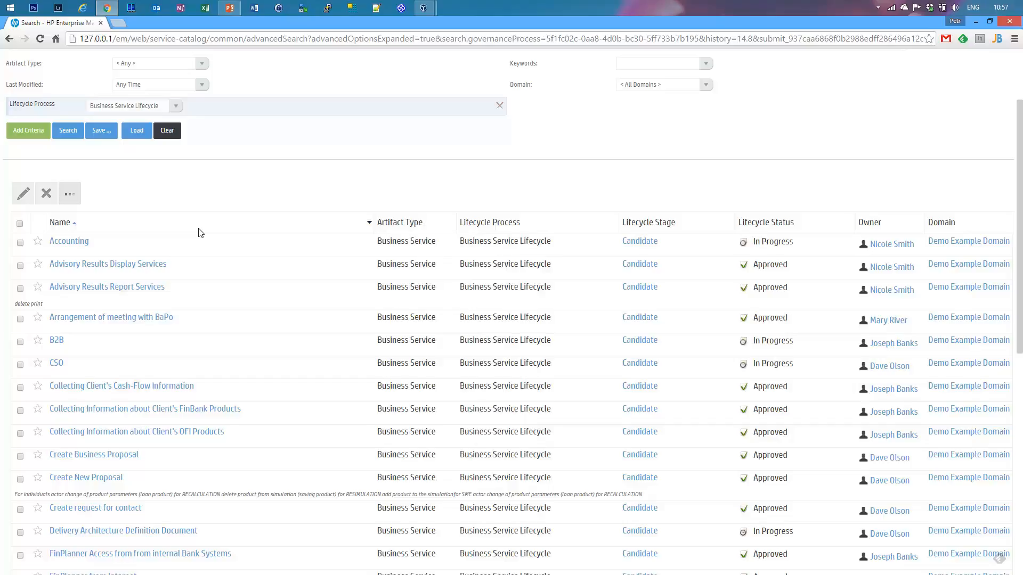
- Open the Accounting business service and examine its lifecycle stage, tasks and approvers
{"action": "left_click", "coordinate": [58, 243]}
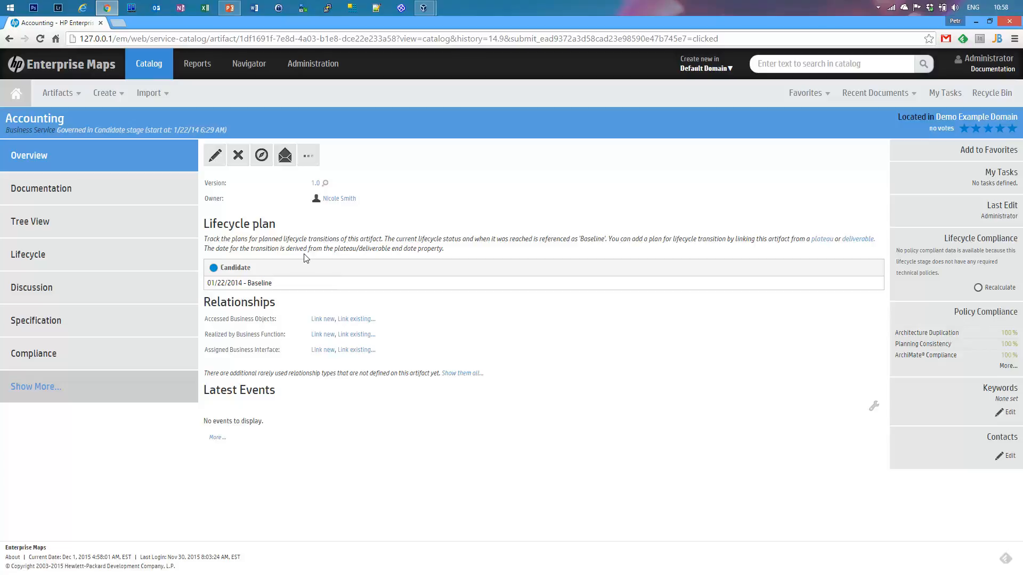
{"action": "left_click", "coordinate": [39, 256]}
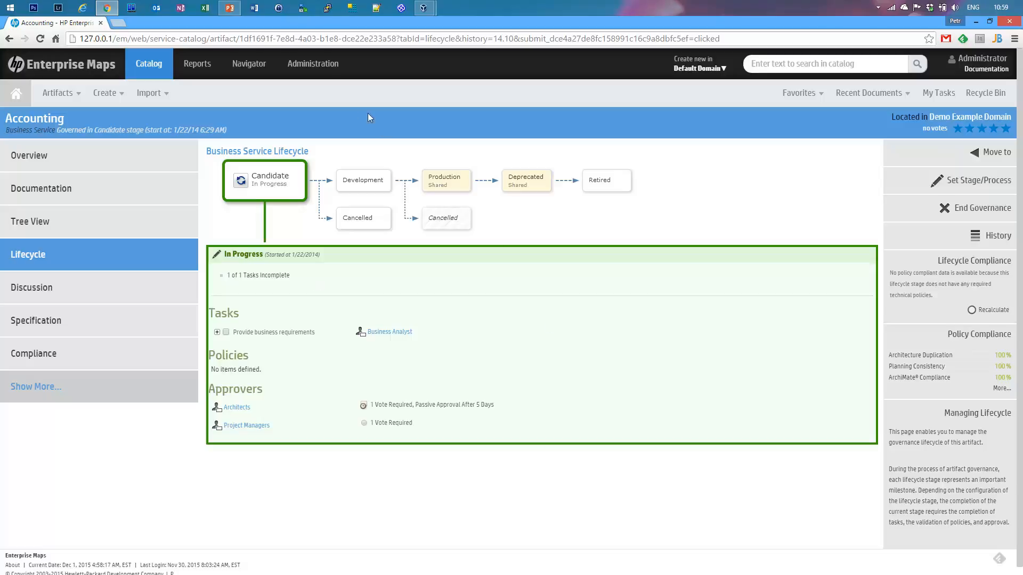
- Go back to the lifecycle processes in administration and create a copy of the Business Service Lifecycle
{"action": "left_click", "coordinate": [313, 66]}
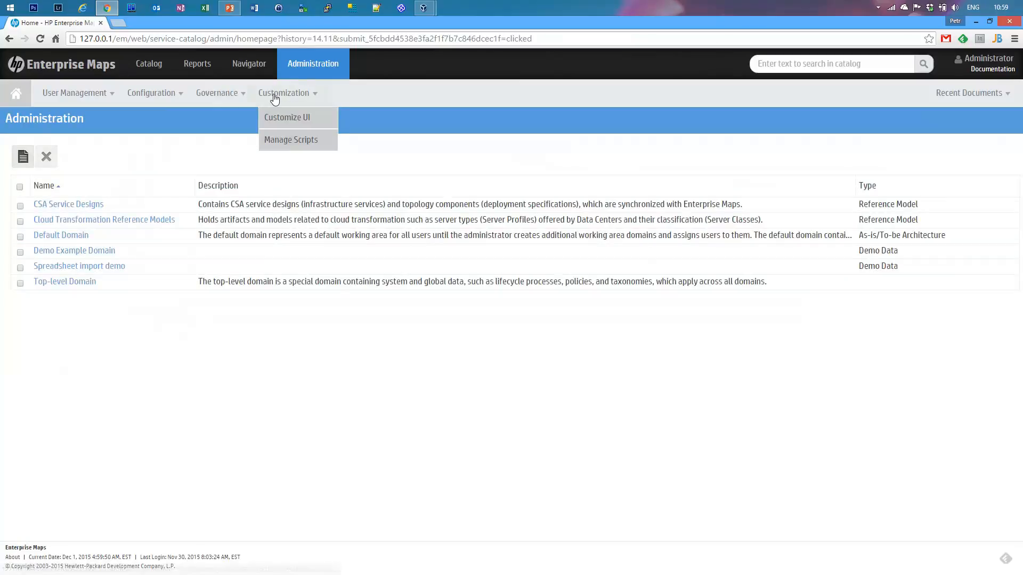
{"action": "mouse_move", "coordinate": [216, 94]}
{"action": "left_click", "coordinate": [206, 118]}
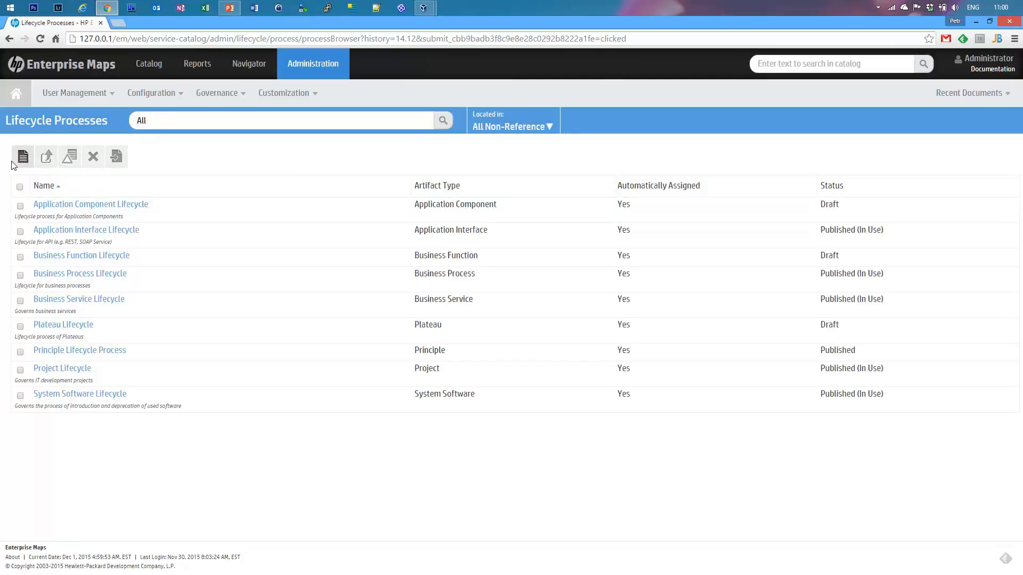
{"action": "left_click", "coordinate": [21, 301]}
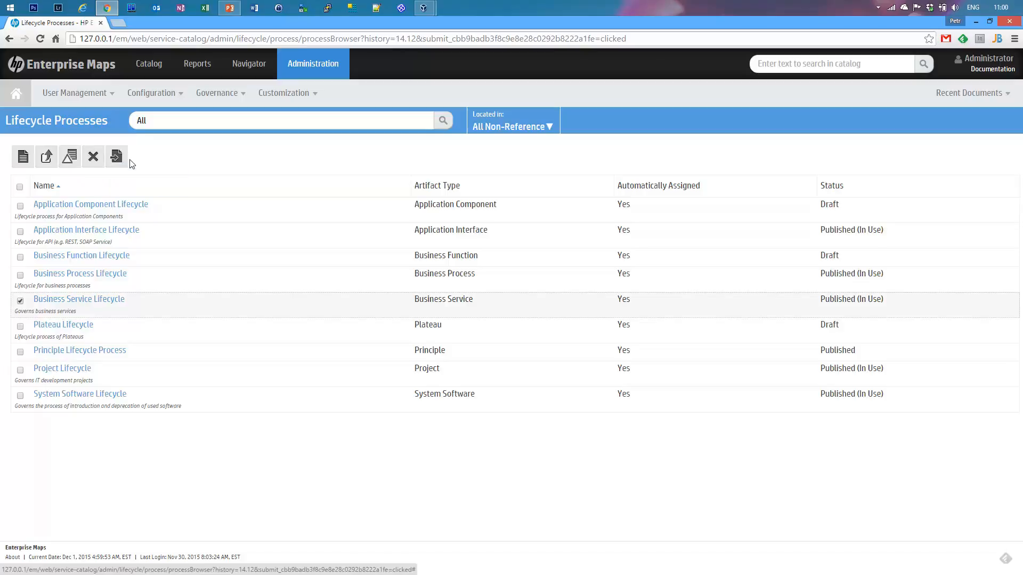
{"action": "left_click", "coordinate": [82, 303]}
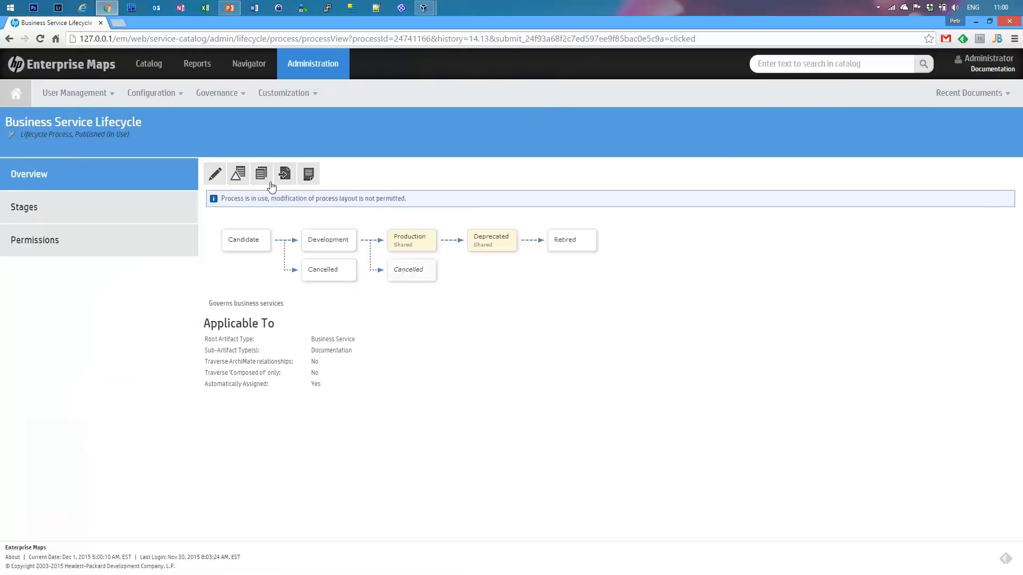
{"action": "left_click", "coordinate": [260, 176]}
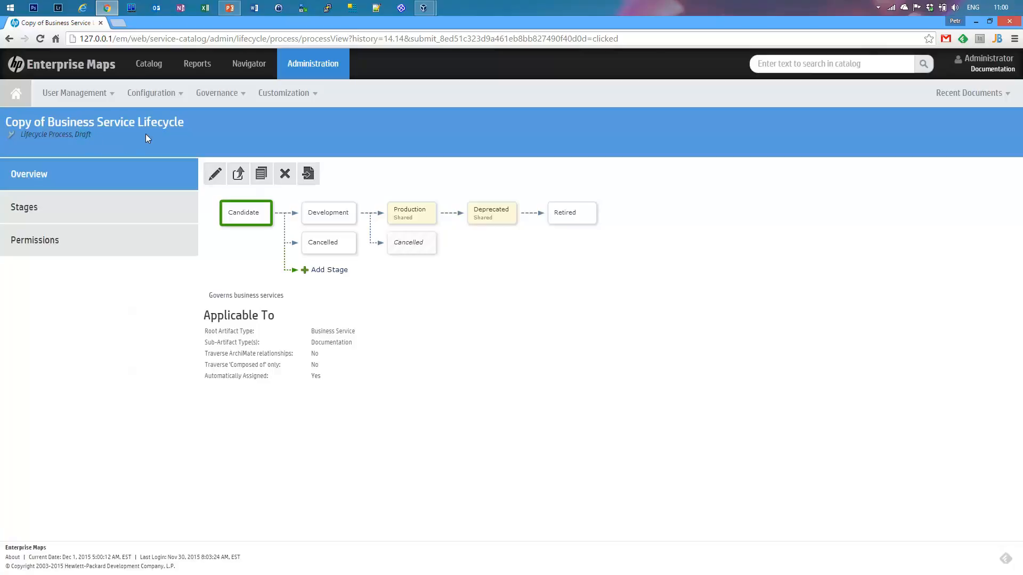
- Review the copied process's editable properties and root artifact type choices, and leave for the Catalog home page without saving
{"action": "left_click", "coordinate": [214, 181]}
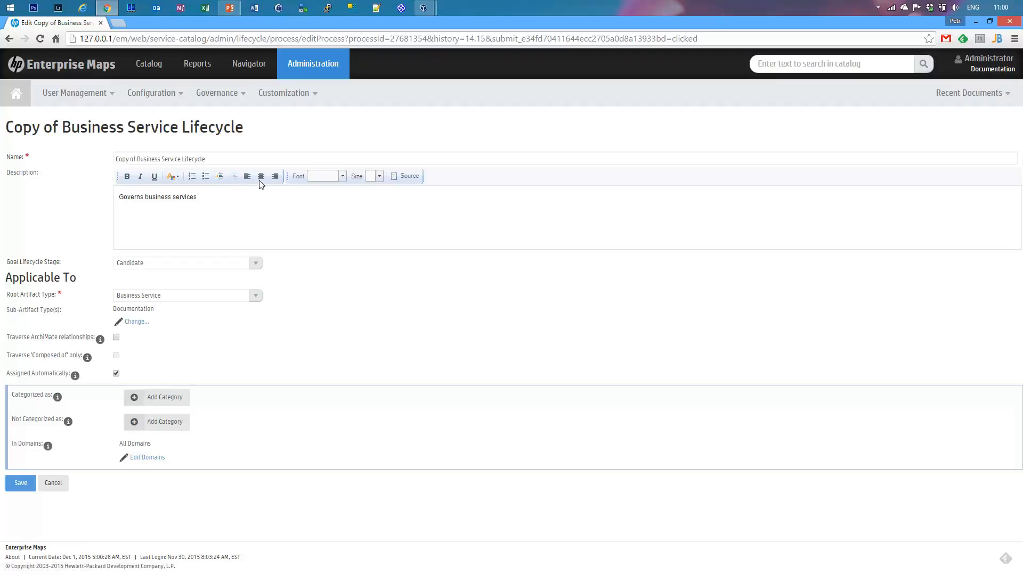
{"action": "left_click_drag", "start_coordinate": [211, 154], "coordinate": [87, 151]}
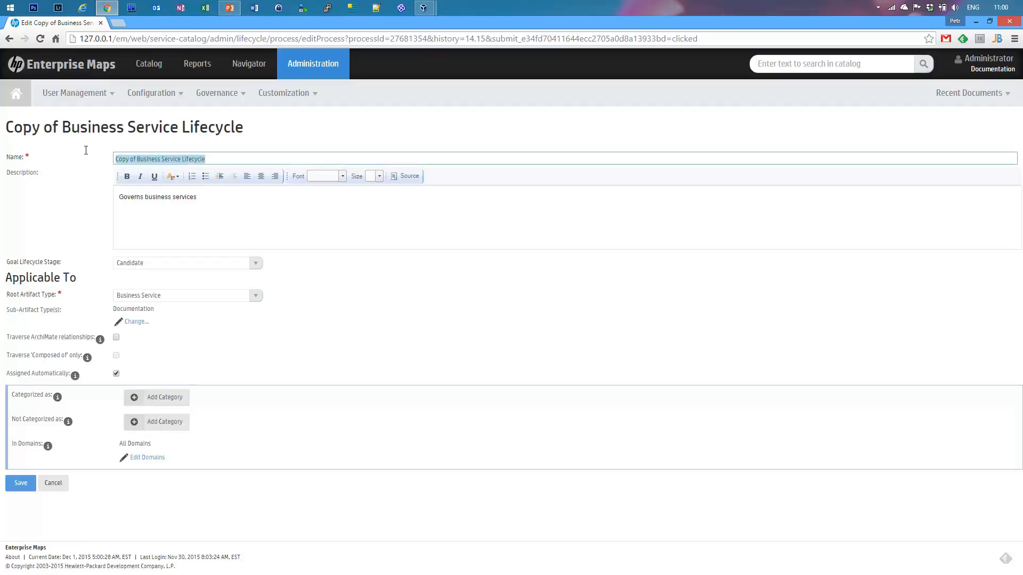
{"action": "left_click", "coordinate": [382, 301]}
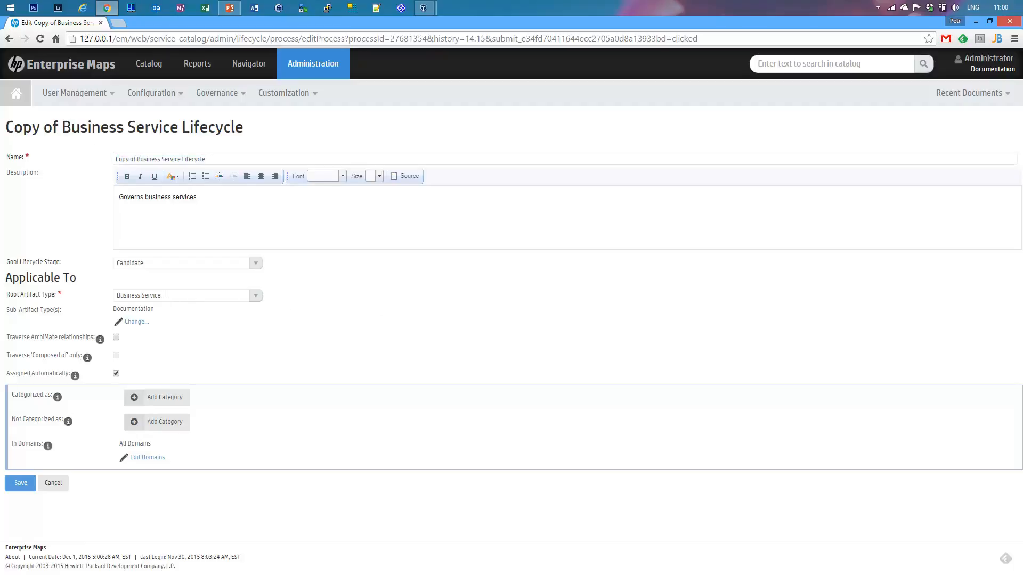
{"action": "left_click", "coordinate": [255, 298]}
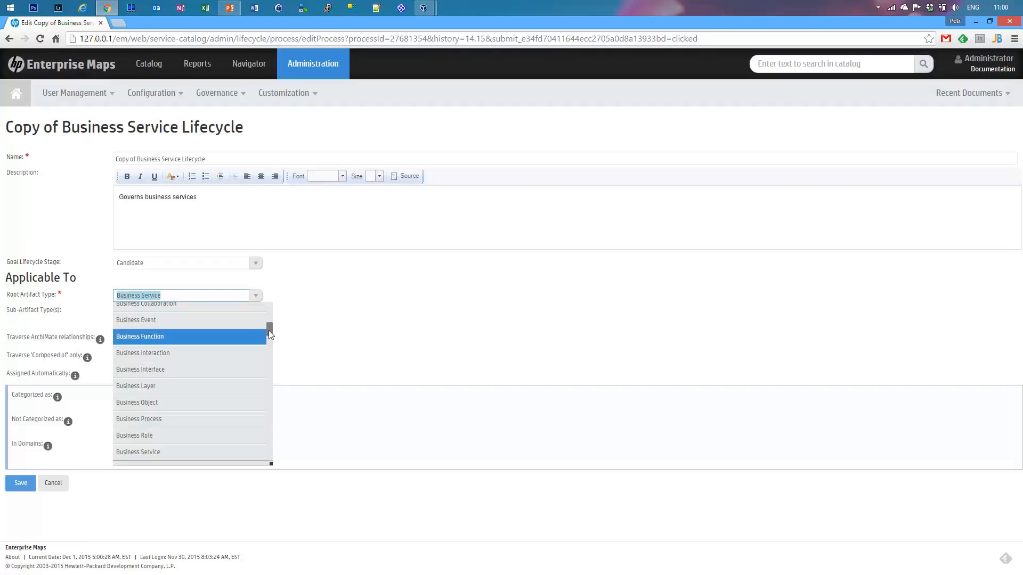
{"action": "scroll", "coordinate": [268, 330], "scroll_direction": "up", "scroll_amount": 3}
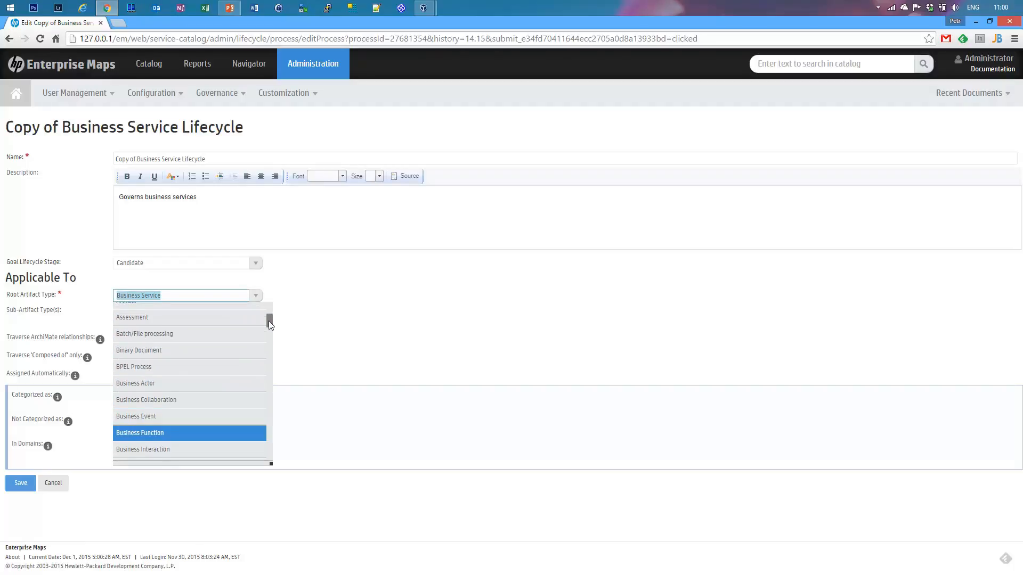
{"action": "scroll", "coordinate": [269, 320], "scroll_direction": "up", "scroll_amount": 1}
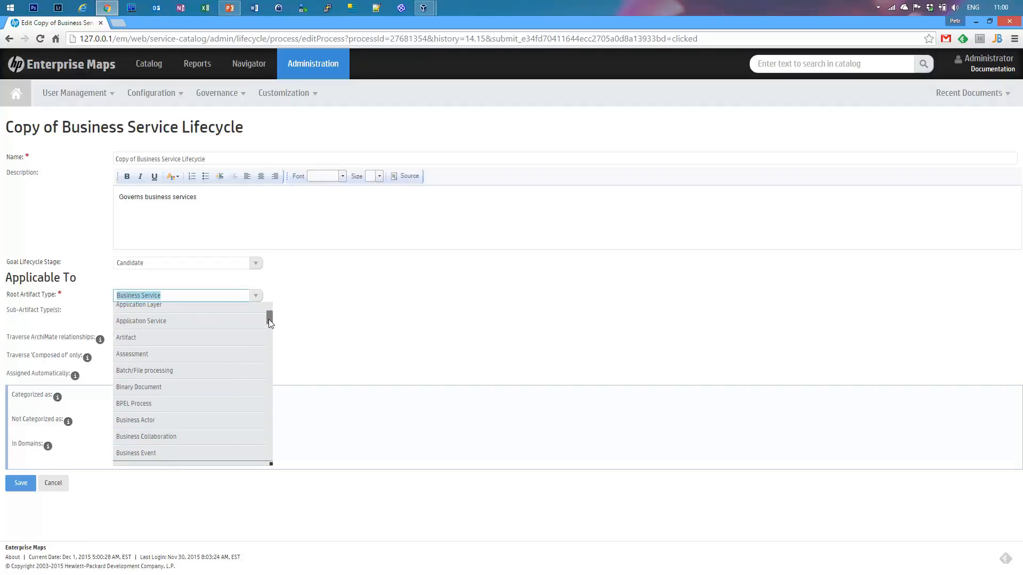
{"action": "left_click", "coordinate": [397, 323]}
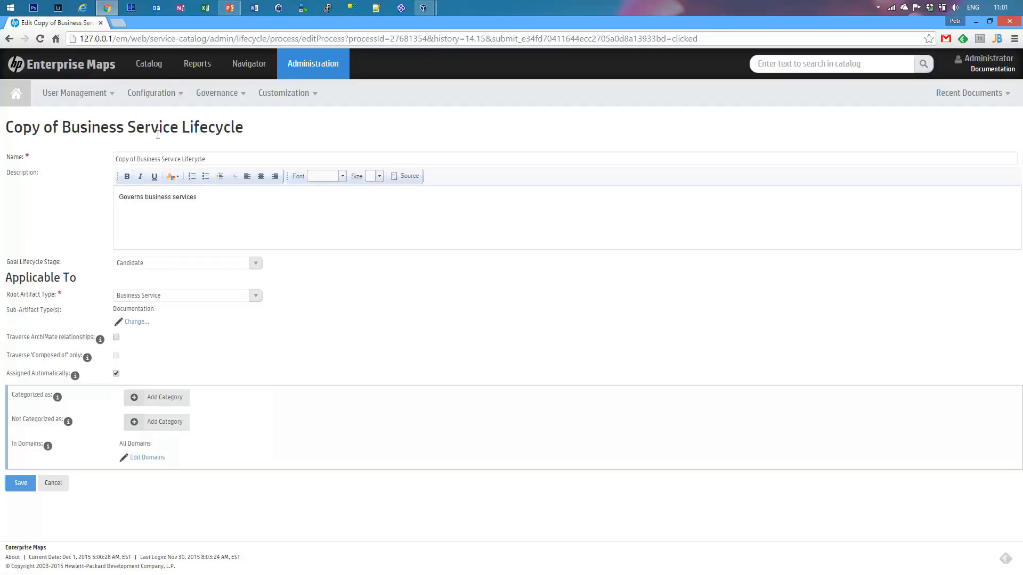
{"action": "left_click", "coordinate": [151, 66]}
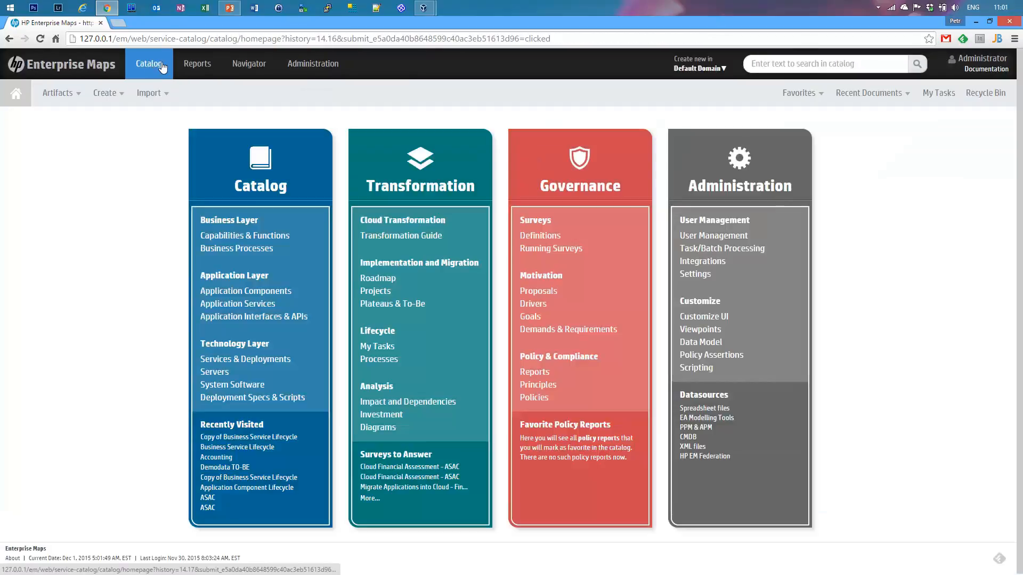
- Open the Demodata TO-BE plateau from the catalog and examine its target architecture changes and completion status
{"action": "left_click", "coordinate": [65, 93]}
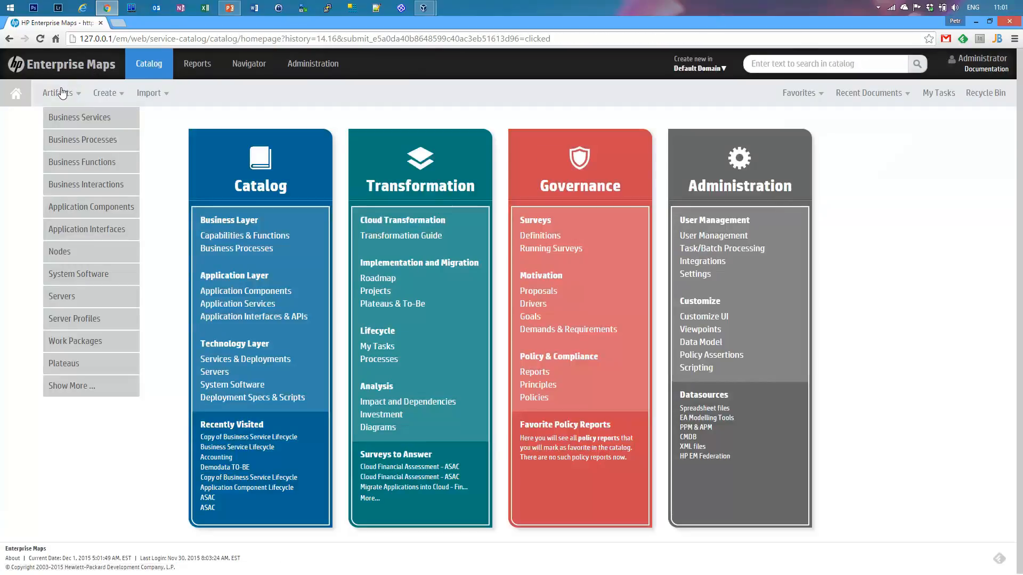
{"action": "left_click", "coordinate": [96, 365]}
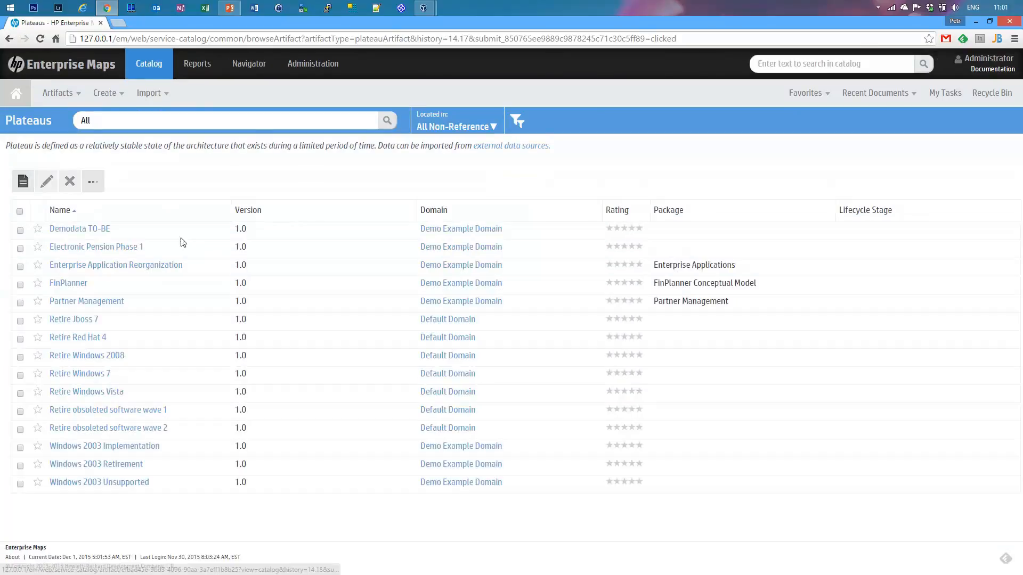
{"action": "left_click", "coordinate": [77, 229]}
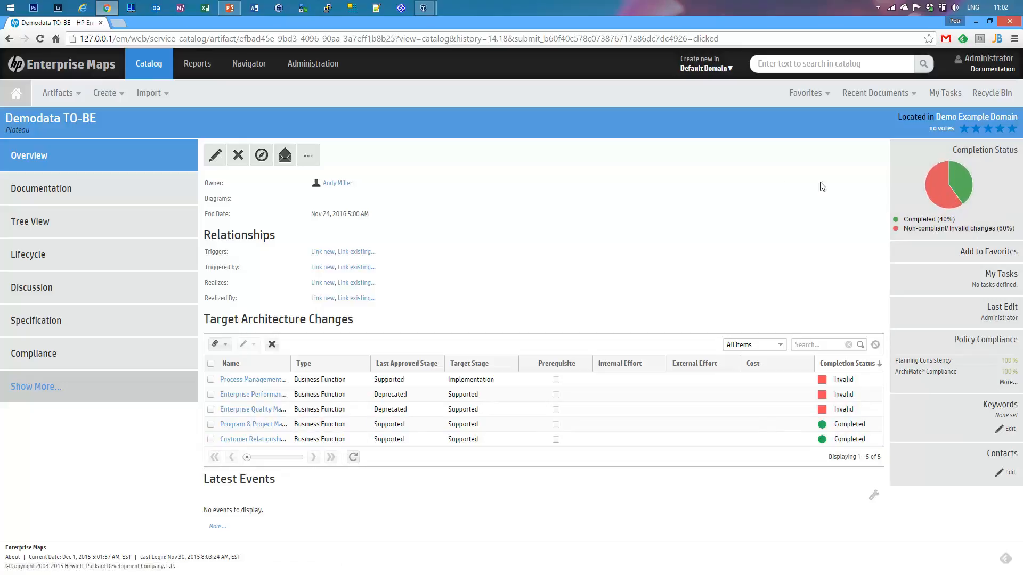
- Return to the lifecycle processes in administration and open the Copy of Business Service Lifecycle
{"action": "left_click", "coordinate": [300, 66]}
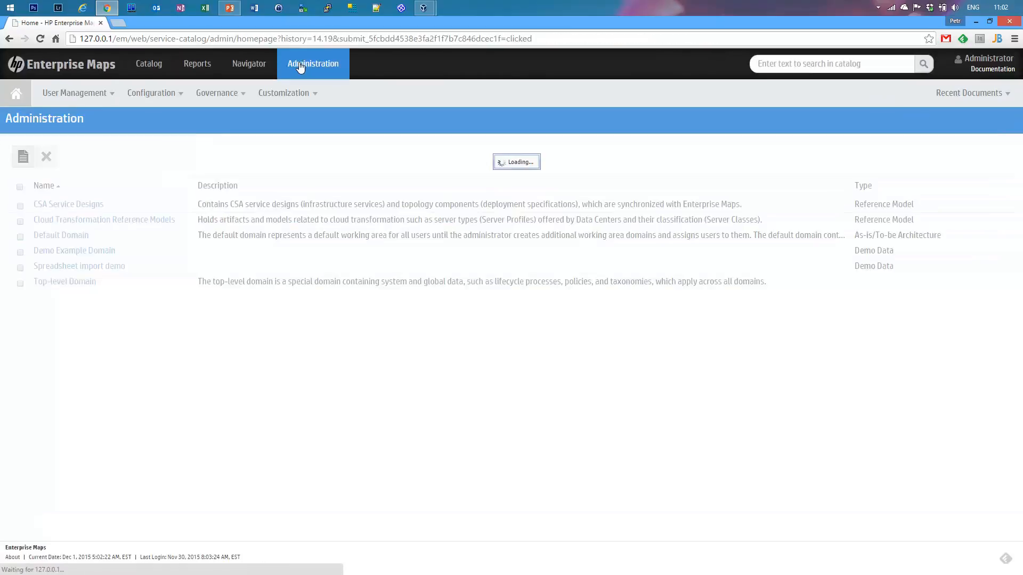
{"action": "mouse_move", "coordinate": [277, 91]}
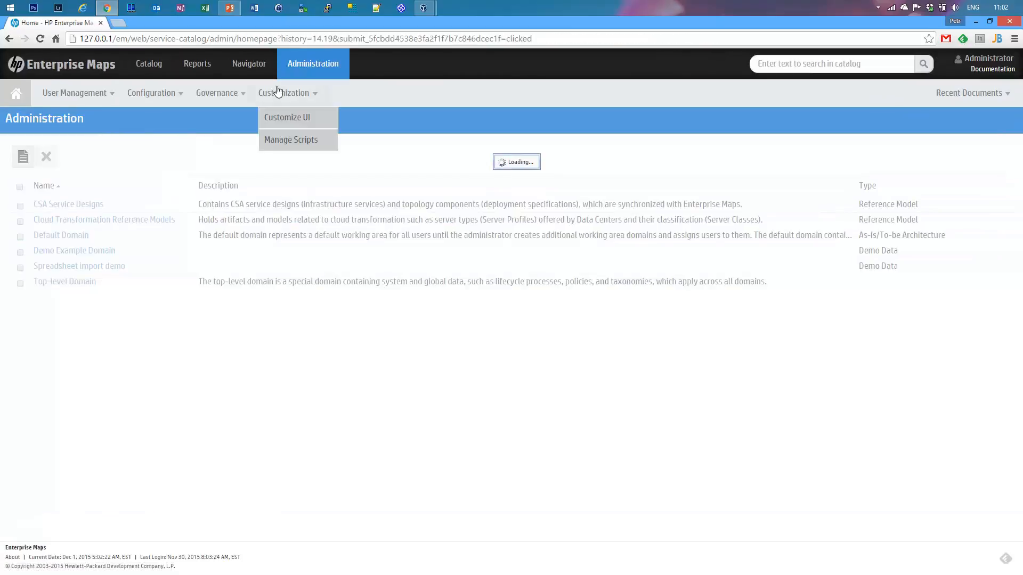
{"action": "mouse_move", "coordinate": [229, 92]}
{"action": "left_click", "coordinate": [218, 114]}
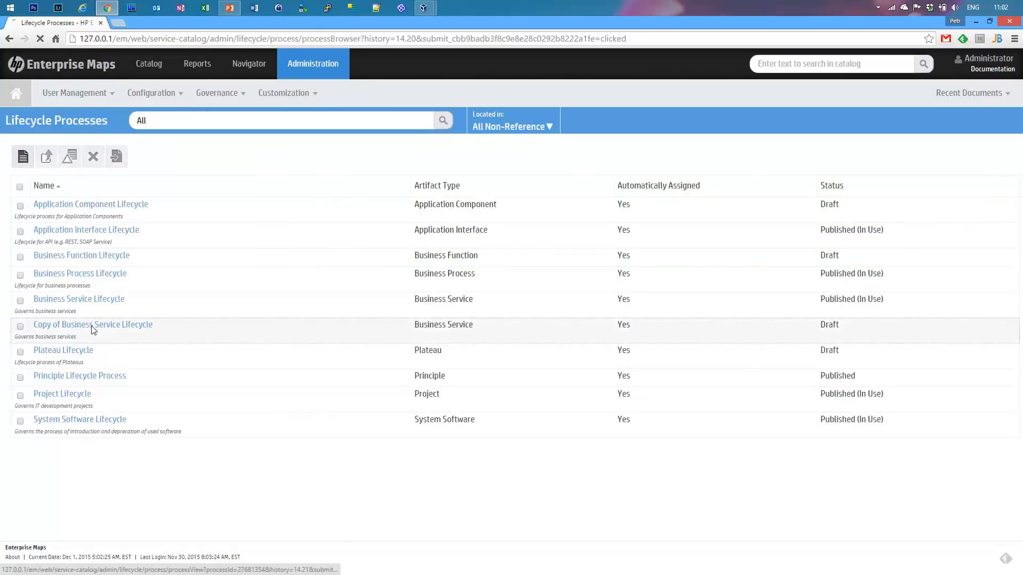
{"action": "left_click", "coordinate": [94, 329]}
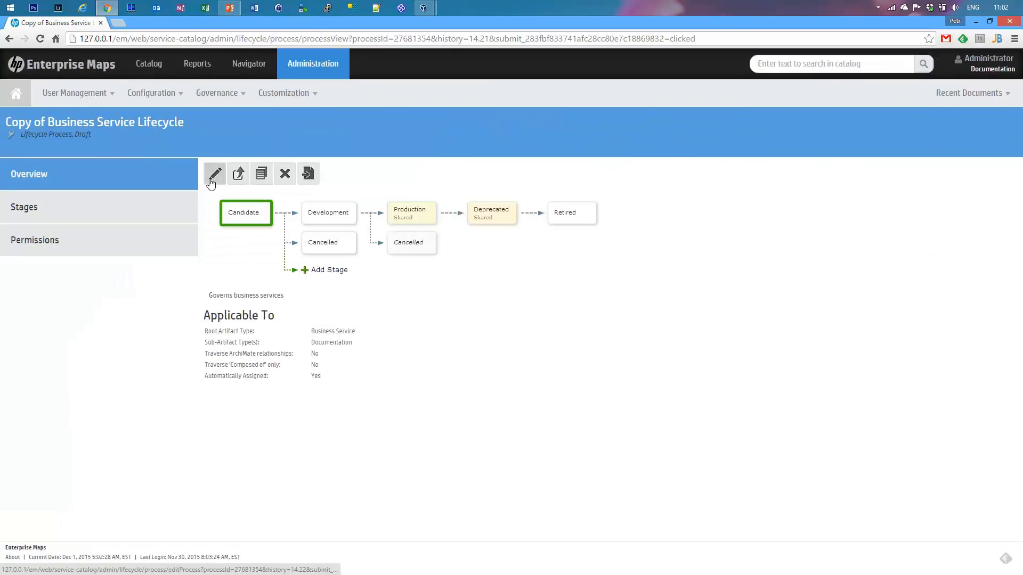
- Edit the copied process's properties, check the relationship traversal options, and save it with Candidate as the goal lifecycle stage
{"action": "left_click", "coordinate": [213, 177]}
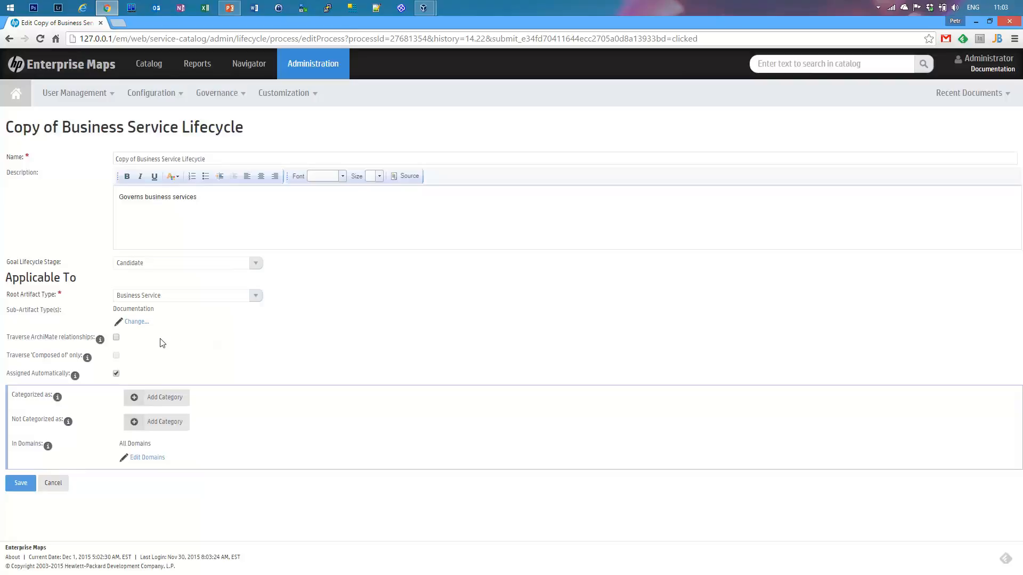
{"action": "mouse_move", "coordinate": [100, 341]}
{"action": "mouse_move", "coordinate": [87, 364]}
{"action": "left_click", "coordinate": [21, 483]}
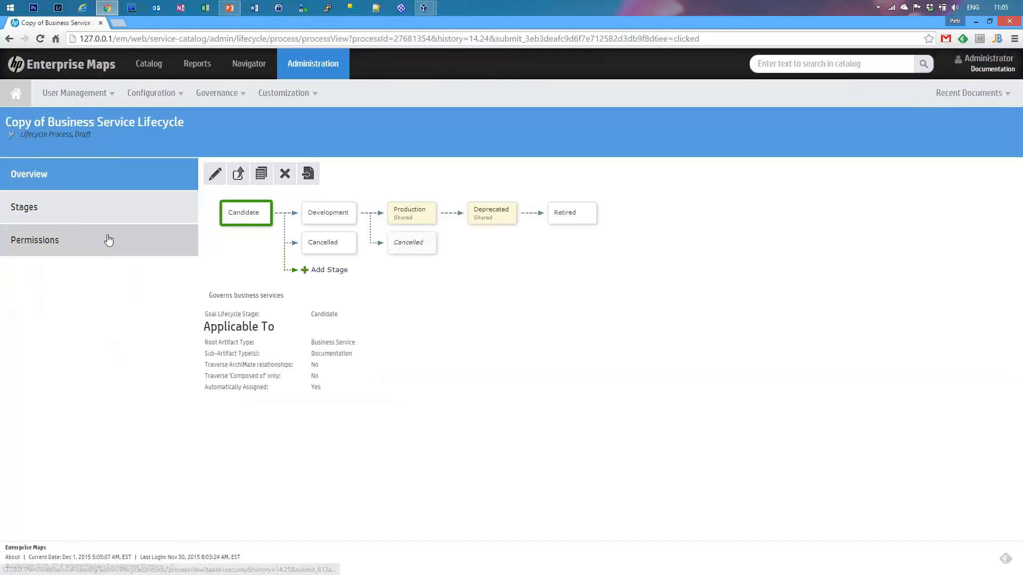
- Examine the copied process's stage details and how its stages are connected in the overview diagram
{"action": "left_click", "coordinate": [73, 217]}
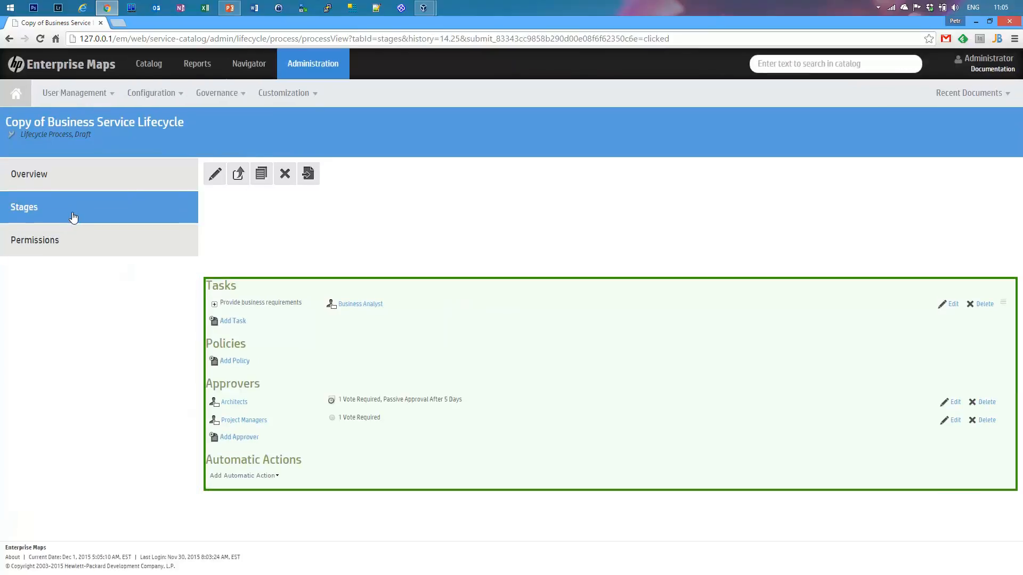
{"action": "left_click", "coordinate": [79, 183]}
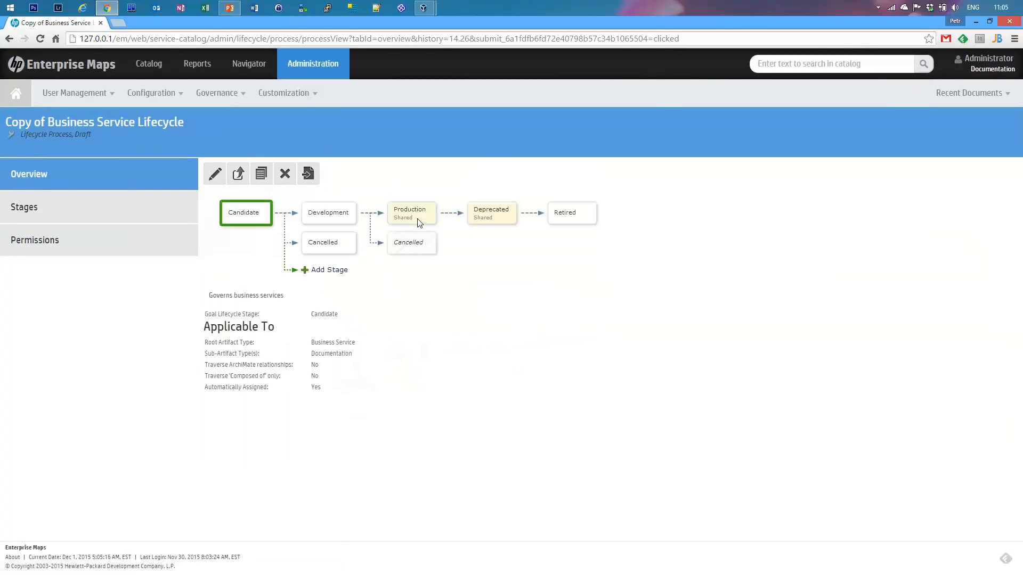
{"action": "mouse_move", "coordinate": [419, 223]}
{"action": "mouse_move", "coordinate": [353, 230]}
{"action": "mouse_move", "coordinate": [254, 216]}
{"action": "mouse_move", "coordinate": [421, 244]}
- Start adding a stage that follows Development and choose the existing Candidate stage for it
{"action": "left_click", "coordinate": [336, 215]}
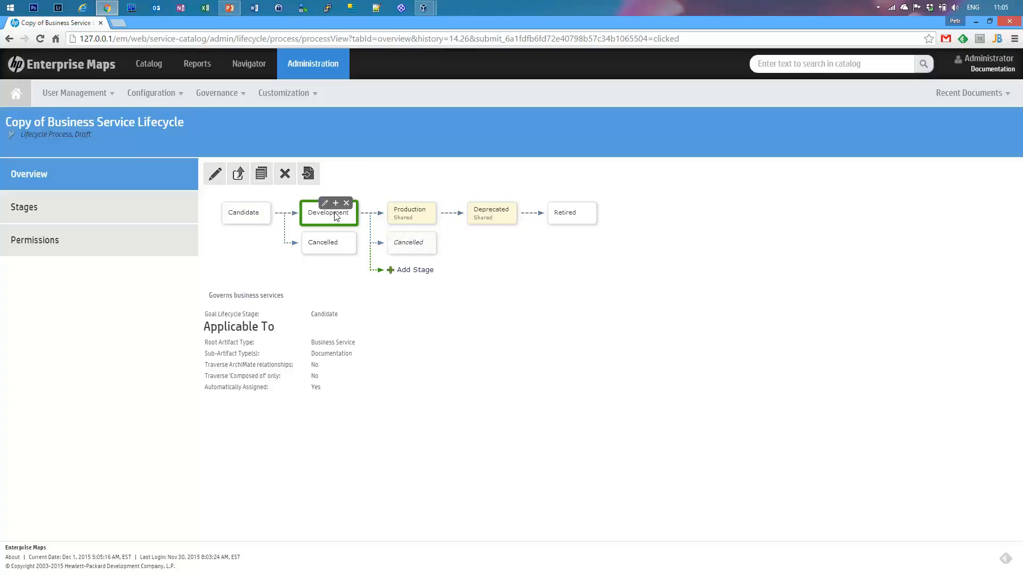
{"action": "left_click", "coordinate": [420, 270]}
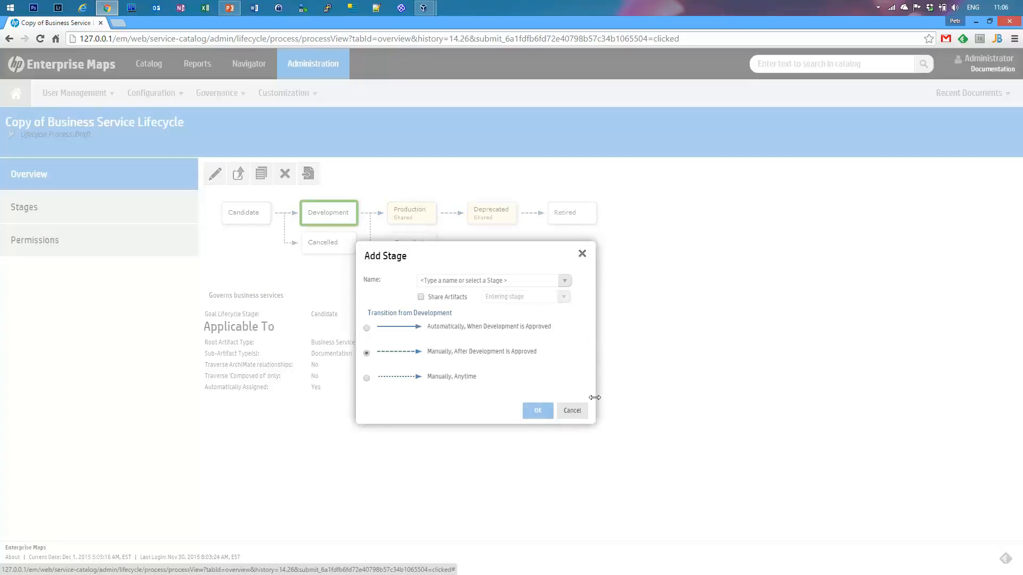
{"action": "left_click", "coordinate": [575, 415]}
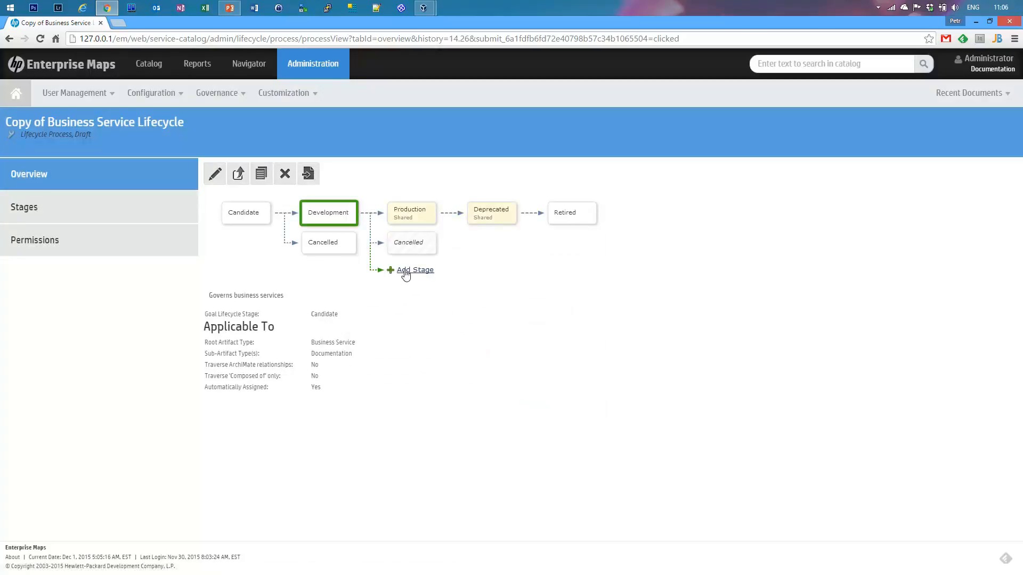
{"action": "mouse_move", "coordinate": [334, 215]}
{"action": "left_click", "coordinate": [417, 273]}
{"action": "left_click", "coordinate": [567, 277]}
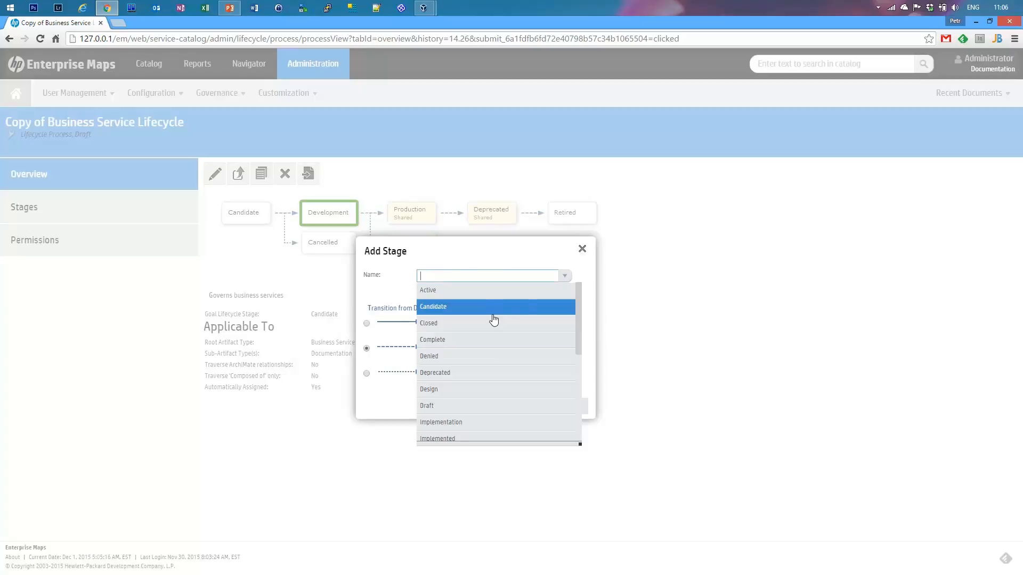
{"action": "mouse_move", "coordinate": [580, 335]}
{"action": "left_mouse_down"}
{"action": "mouse_move", "coordinate": [577, 359]}
{"action": "mouse_move", "coordinate": [576, 335]}
{"action": "left_mouse_up"}
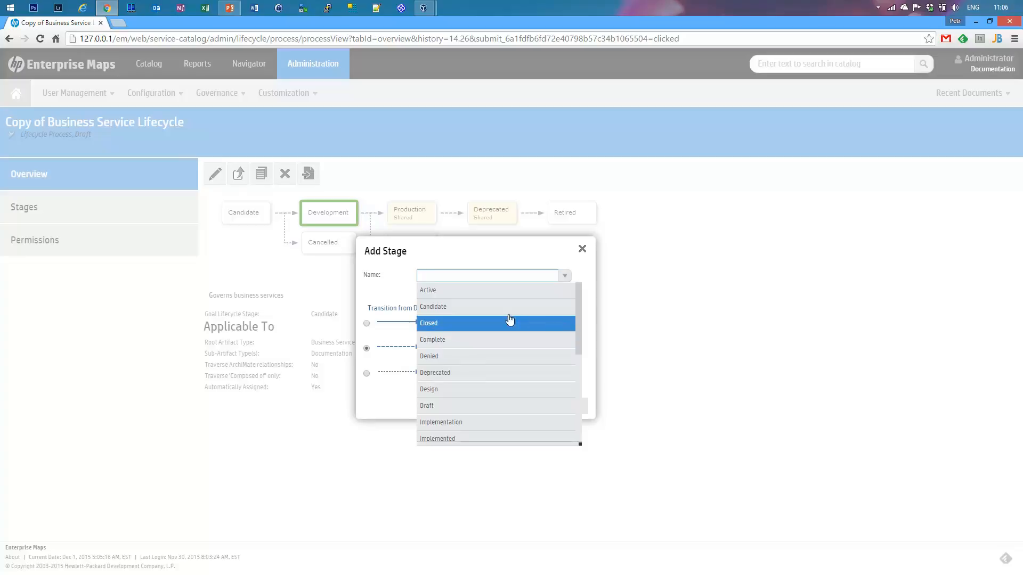
{"action": "left_click", "coordinate": [450, 311]}
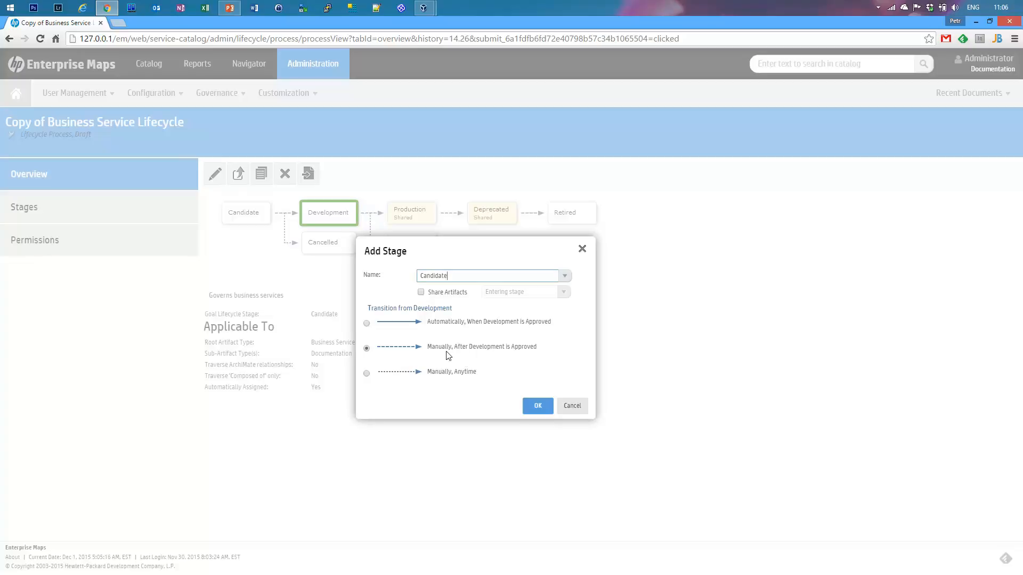
- Try the transition options from Development, keep "Manually, After Development is Approved", and add the stage
{"action": "left_click", "coordinate": [433, 324]}
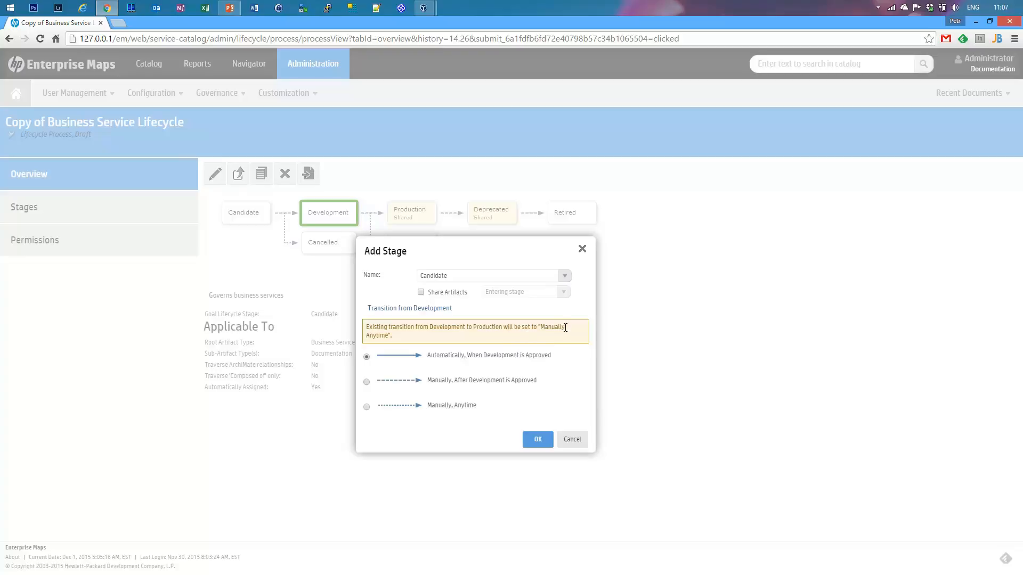
{"action": "left_click", "coordinate": [466, 381]}
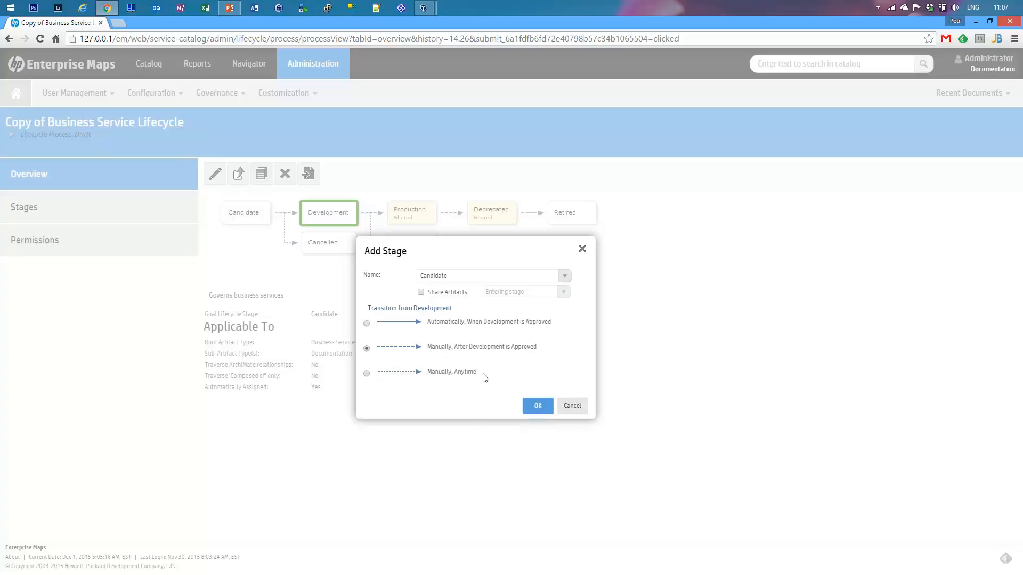
{"action": "left_click", "coordinate": [449, 373]}
{"action": "left_click", "coordinate": [447, 349]}
{"action": "left_click", "coordinate": [539, 406]}
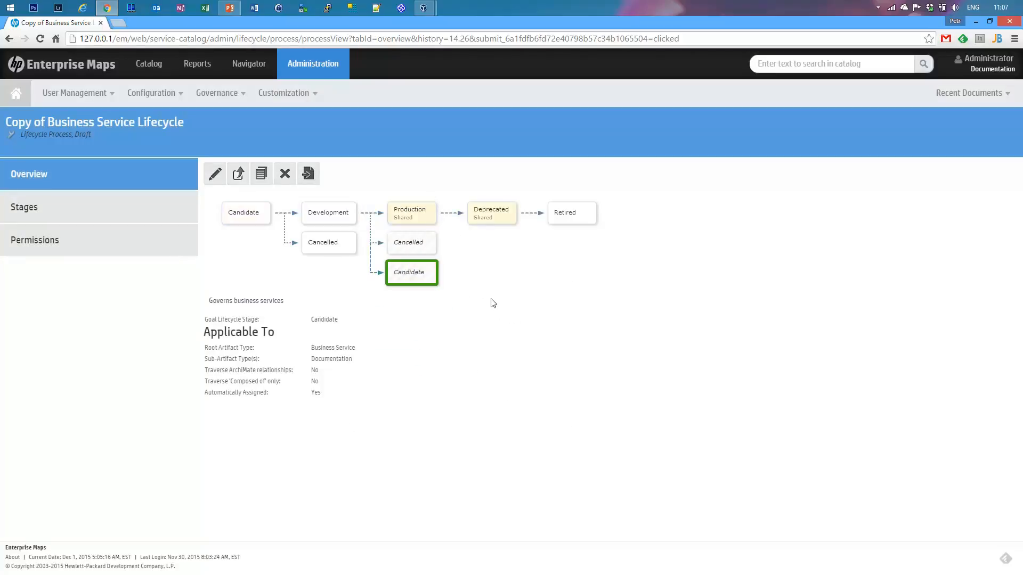
- Start a new task in the initial Candidate stage, verified by the "Administrator Should Not Be Artifact Owner" policy
{"action": "mouse_move", "coordinate": [432, 284]}
{"action": "mouse_move", "coordinate": [420, 253]}
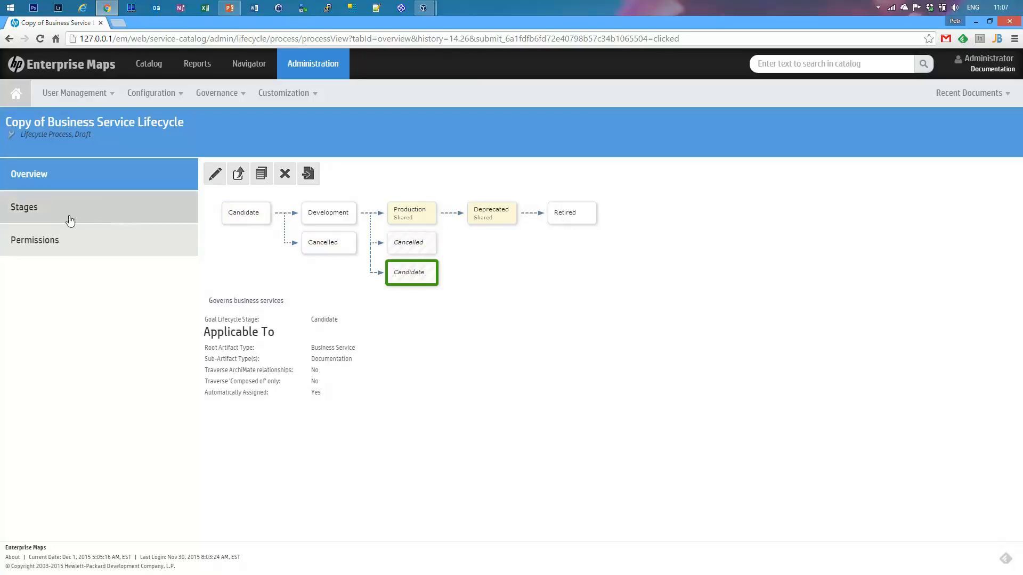
{"action": "left_click", "coordinate": [43, 211]}
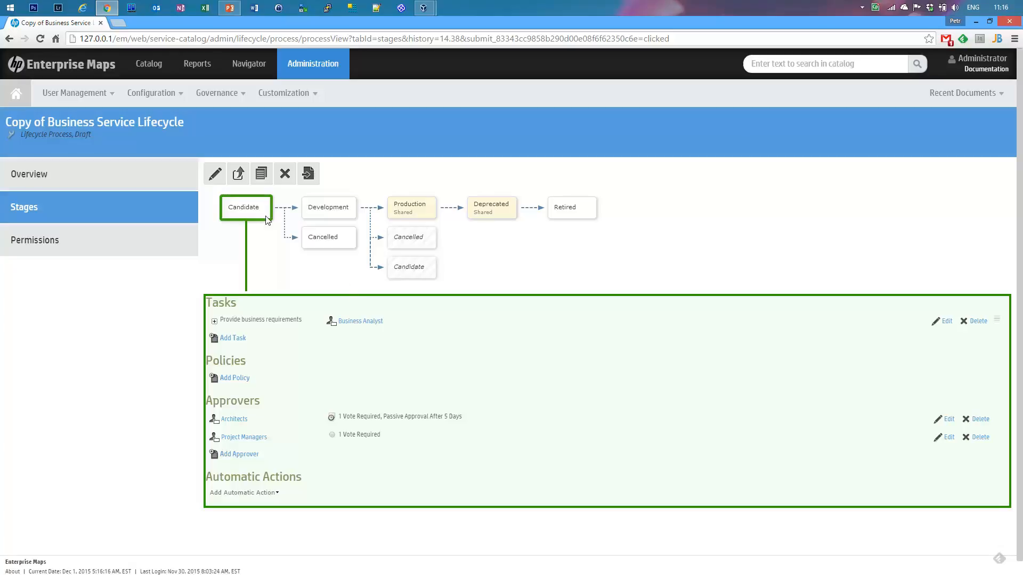
{"action": "left_click", "coordinate": [241, 209]}
{"action": "left_click", "coordinate": [232, 340]}
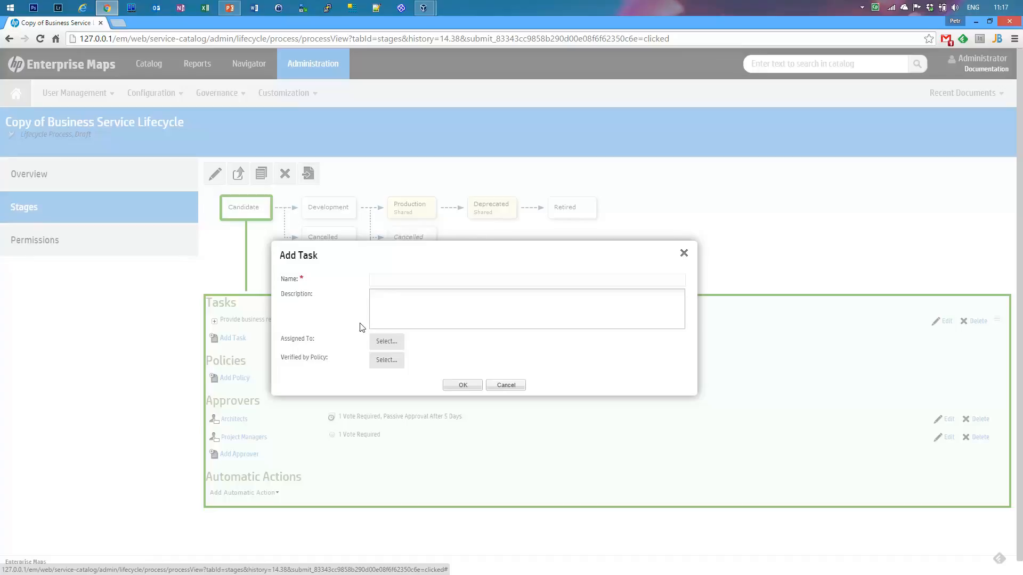
{"action": "left_click", "coordinate": [387, 362]}
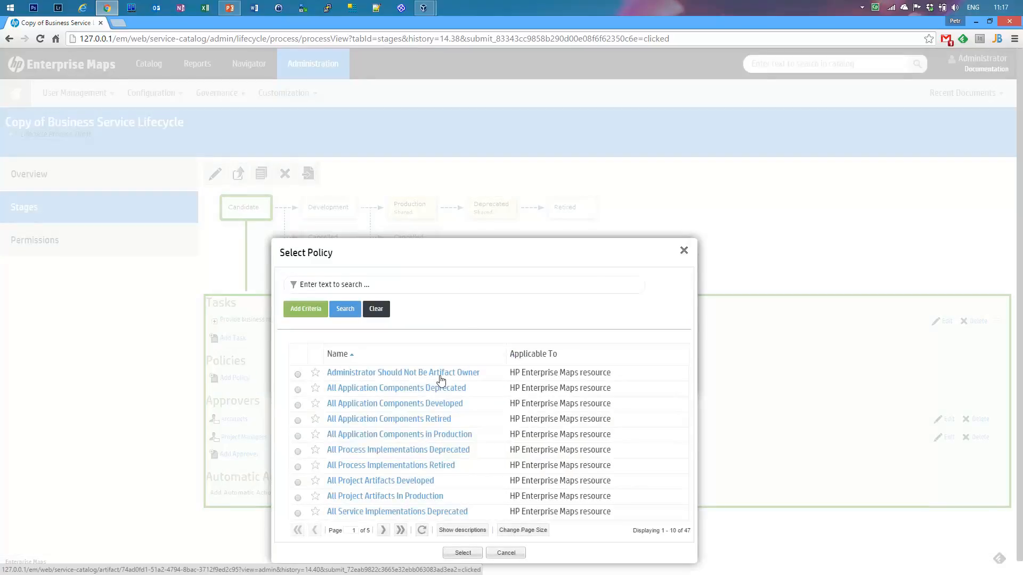
{"action": "left_click", "coordinate": [298, 375]}
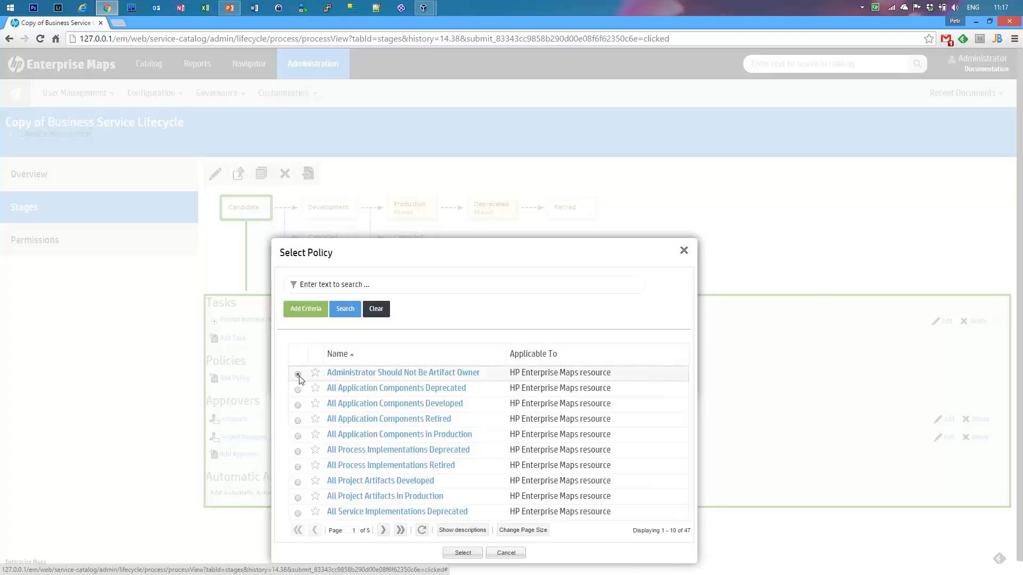
{"action": "left_click", "coordinate": [463, 552]}
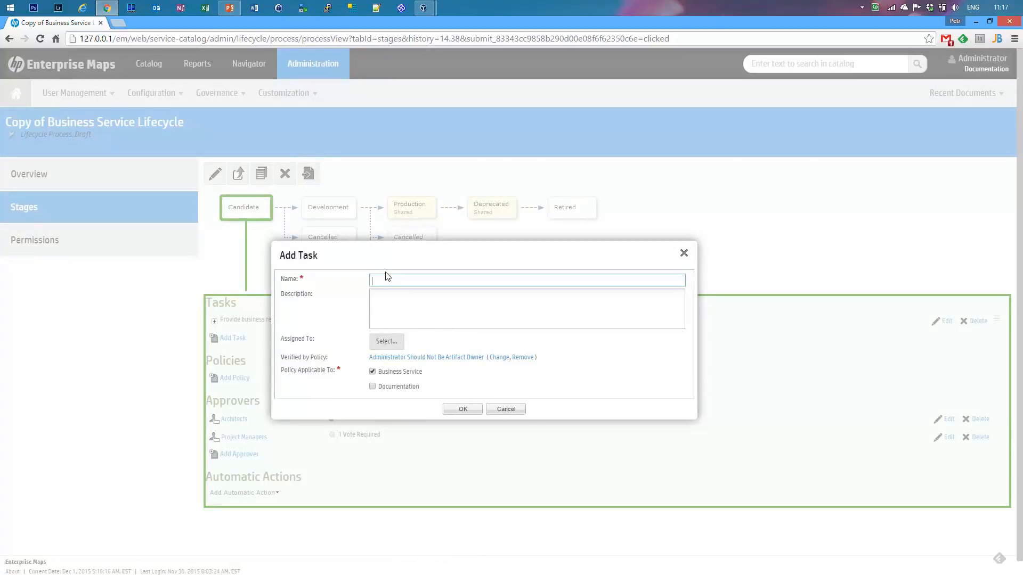
- Name the task "Admin is not owner", assign it to the Architects role, and add it to the stage
{"action": "type", "text": "Adm"}
{"action": "type", "text": "ins not owner"}
{"action": "left_click", "coordinate": [386, 276]}
{"action": "type", "text": "i"}
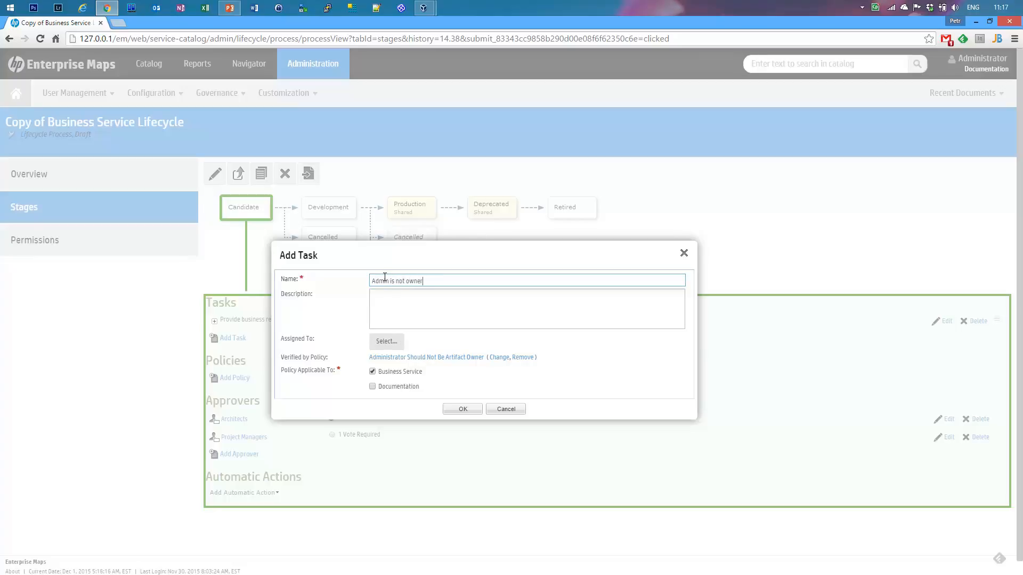
{"action": "left_click", "coordinate": [383, 342]}
{"action": "left_click", "coordinate": [372, 315]}
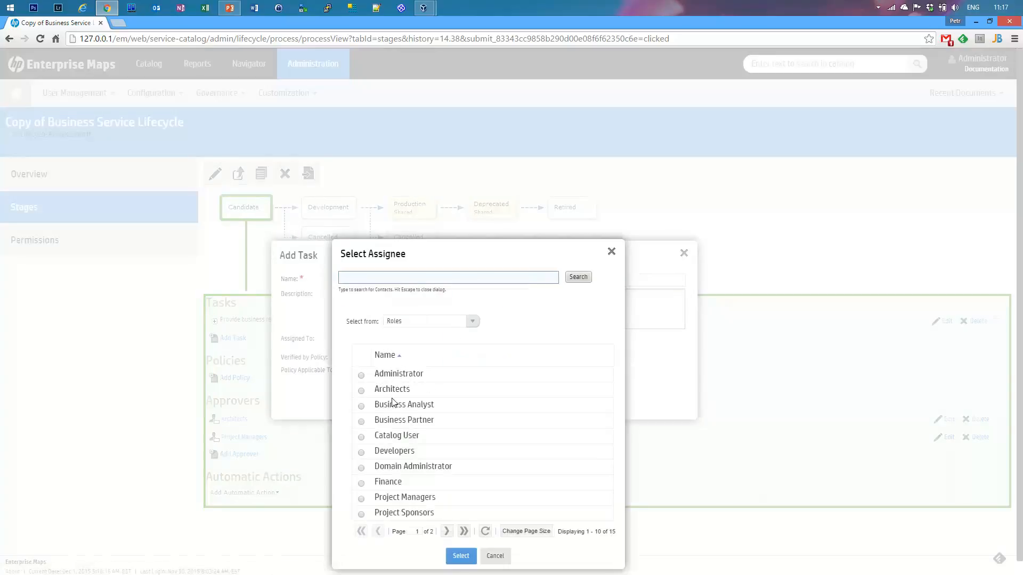
{"action": "left_click", "coordinate": [360, 391]}
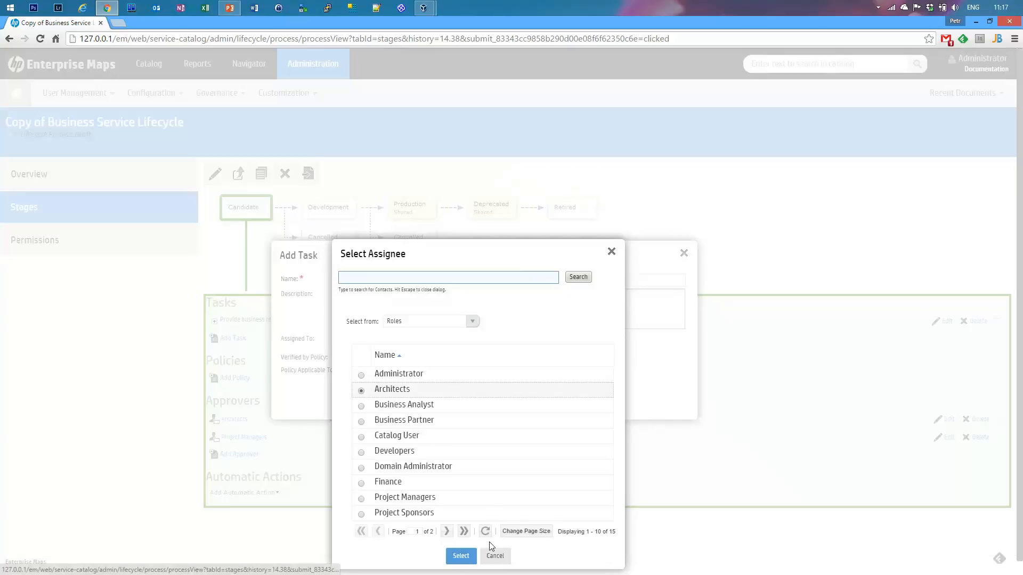
{"action": "left_click", "coordinate": [460, 556]}
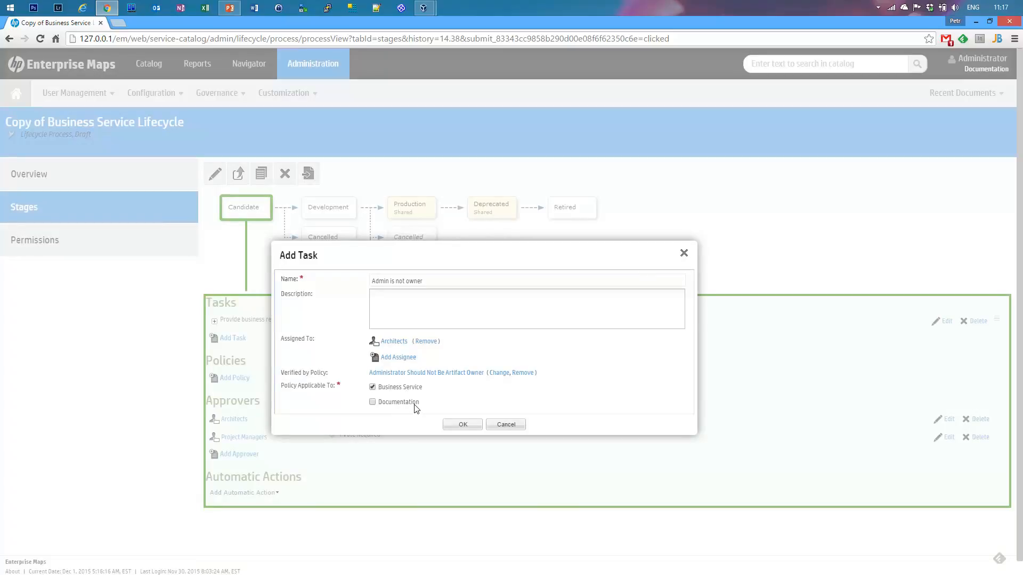
{"action": "left_click", "coordinate": [467, 424]}
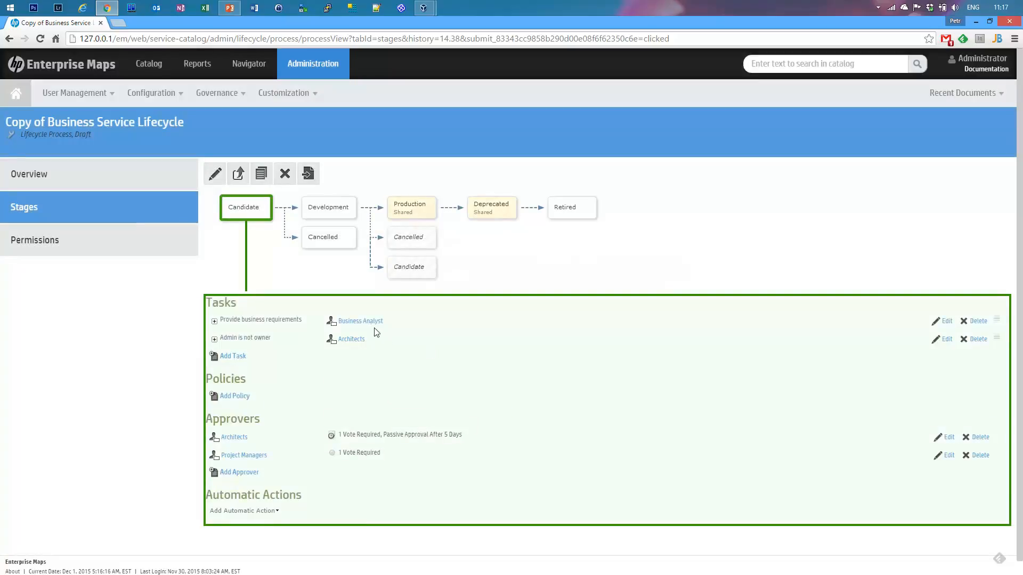
- Add the "All Application Components Developed" policy to the Candidate stage for Business Service, without requiring it for approval
{"action": "left_click", "coordinate": [228, 399]}
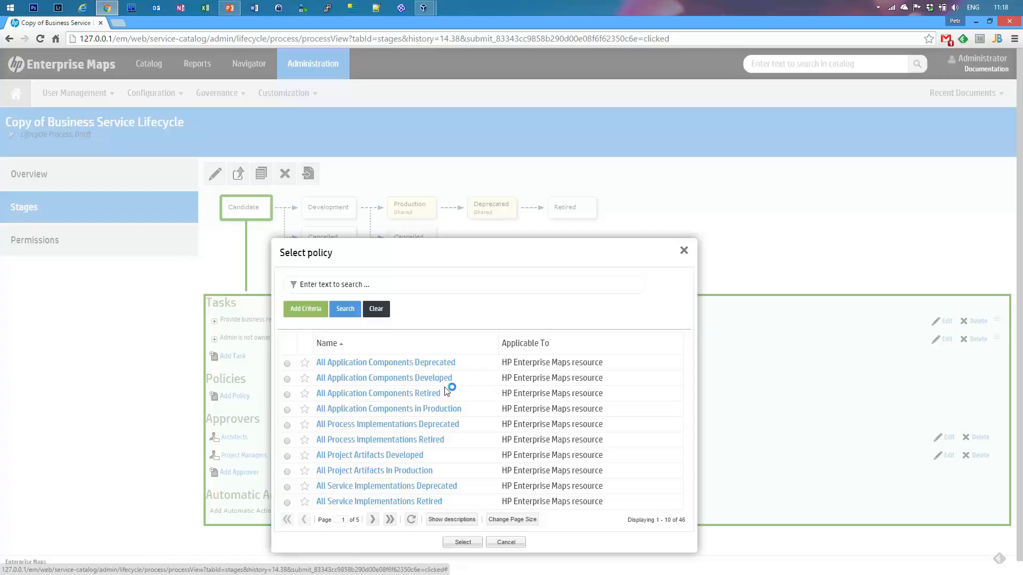
{"action": "left_click", "coordinate": [287, 379]}
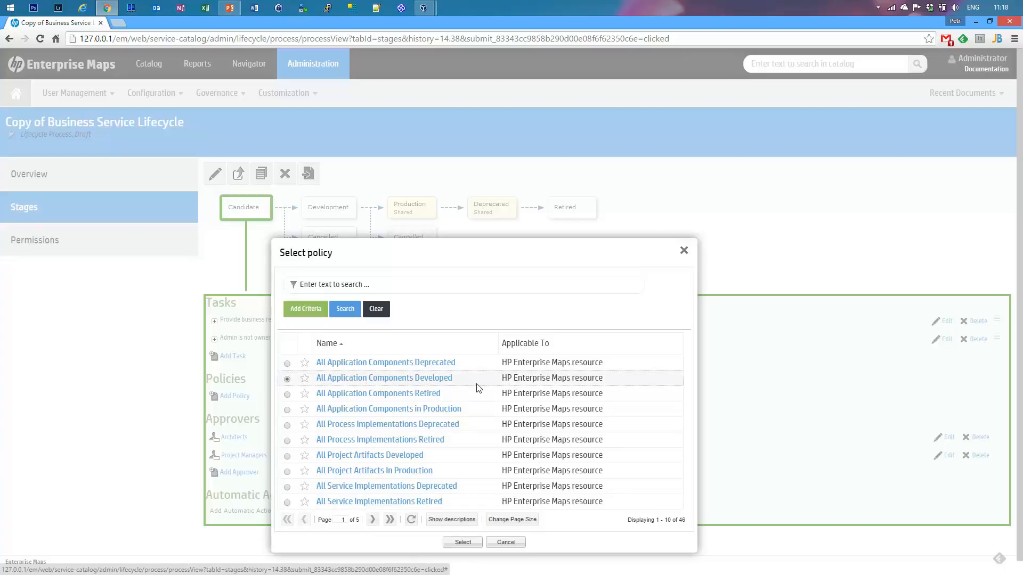
{"action": "left_click", "coordinate": [462, 542]}
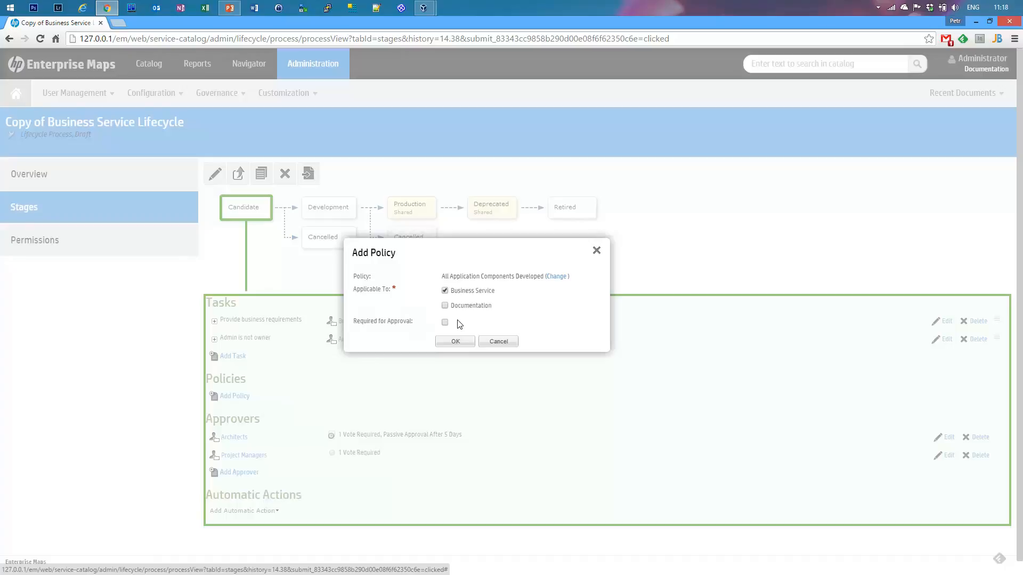
{"action": "left_click", "coordinate": [456, 341]}
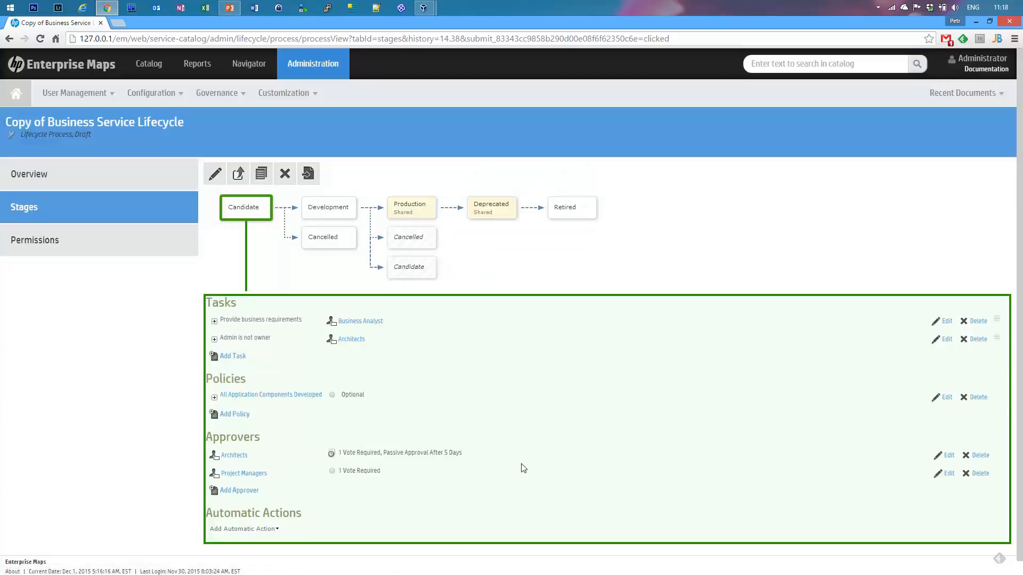
- Add the Finance role as an approver of the Candidate stage, with 3 votes required and passive approval after 7 days
{"action": "left_click", "coordinate": [244, 491]}
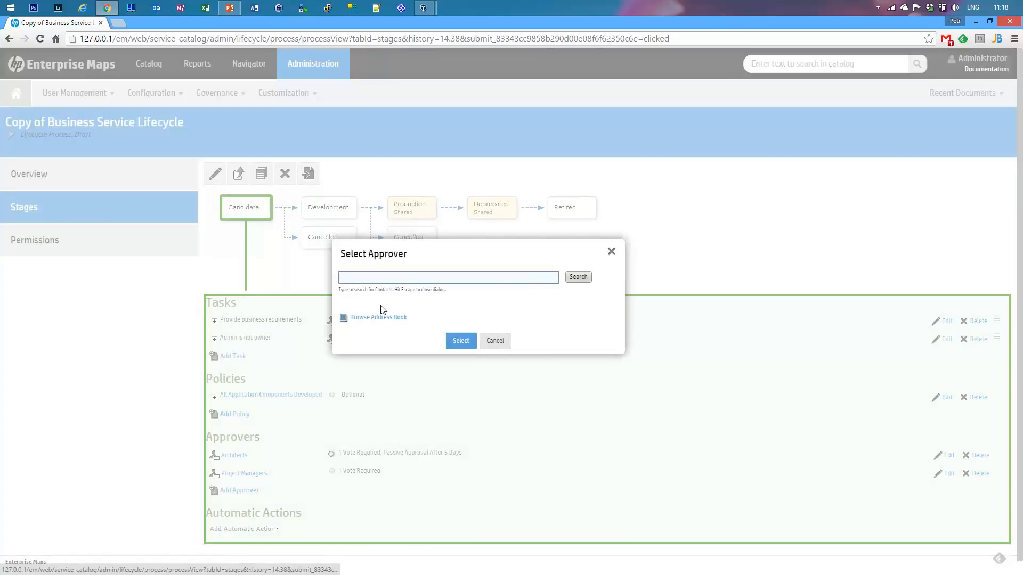
{"action": "left_click", "coordinate": [362, 317]}
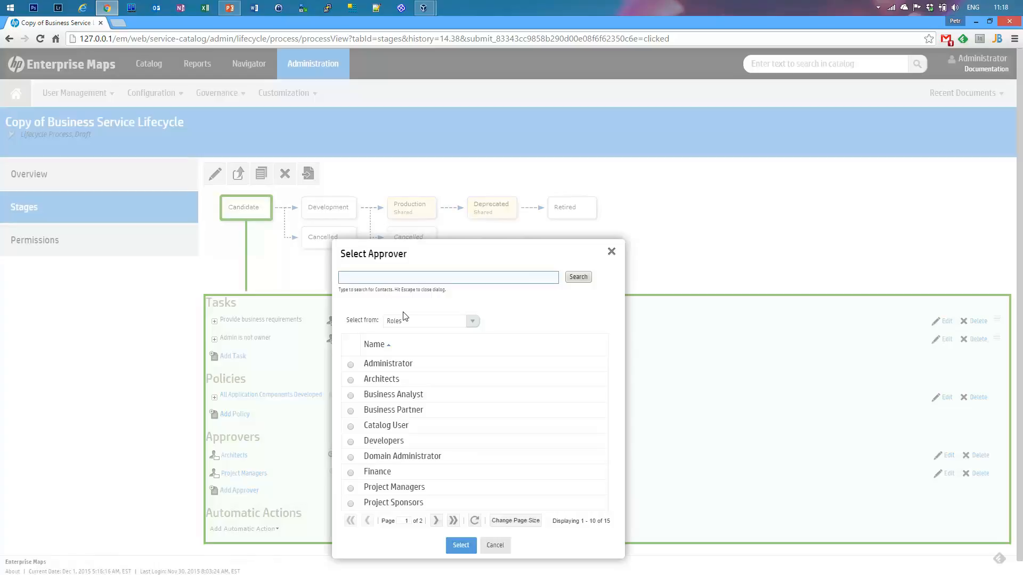
{"action": "left_click", "coordinate": [473, 322]}
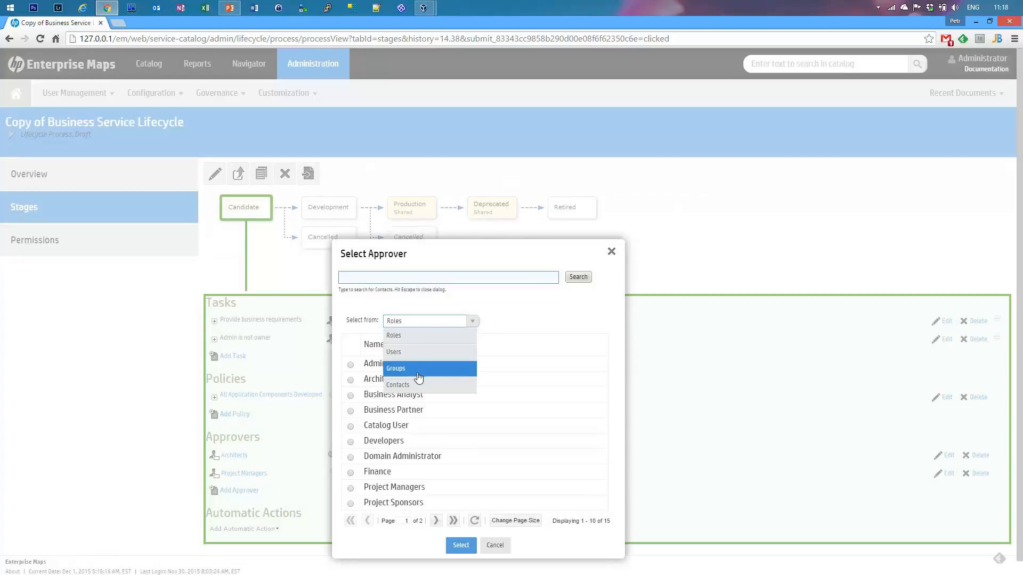
{"action": "left_click", "coordinate": [556, 298]}
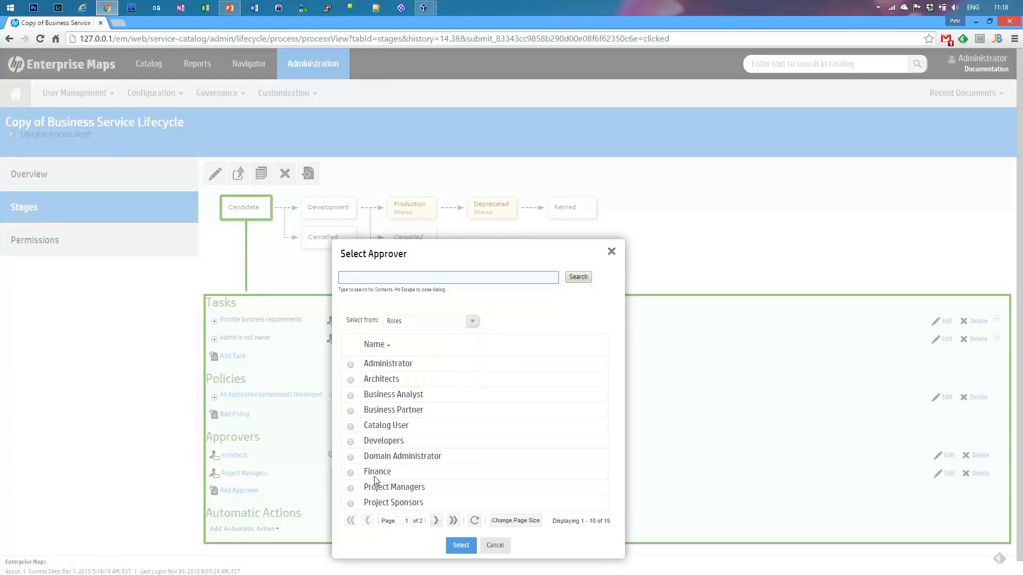
{"action": "left_click", "coordinate": [354, 473]}
{"action": "left_click", "coordinate": [461, 545]}
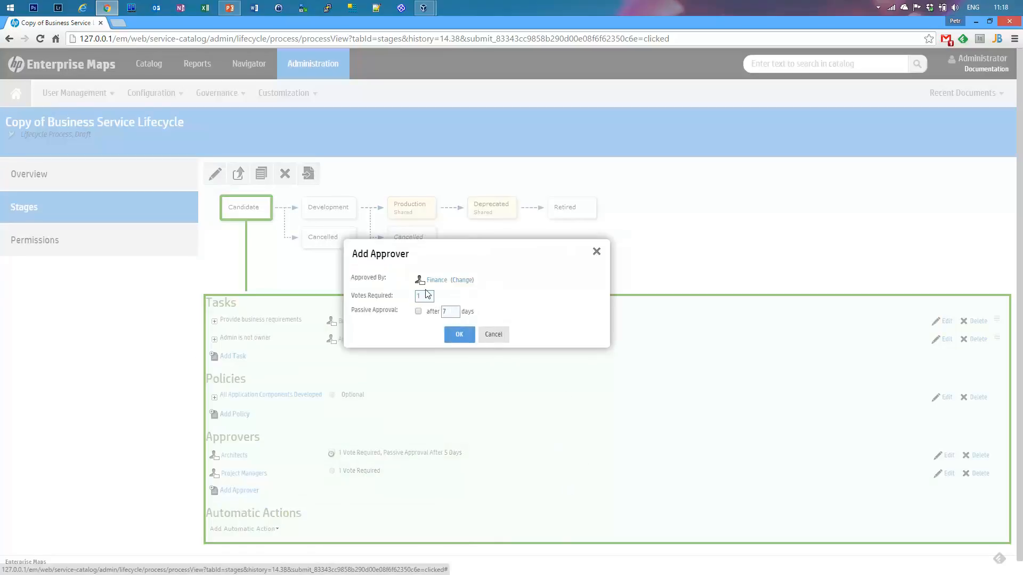
{"action": "double_click", "coordinate": [425, 295]}
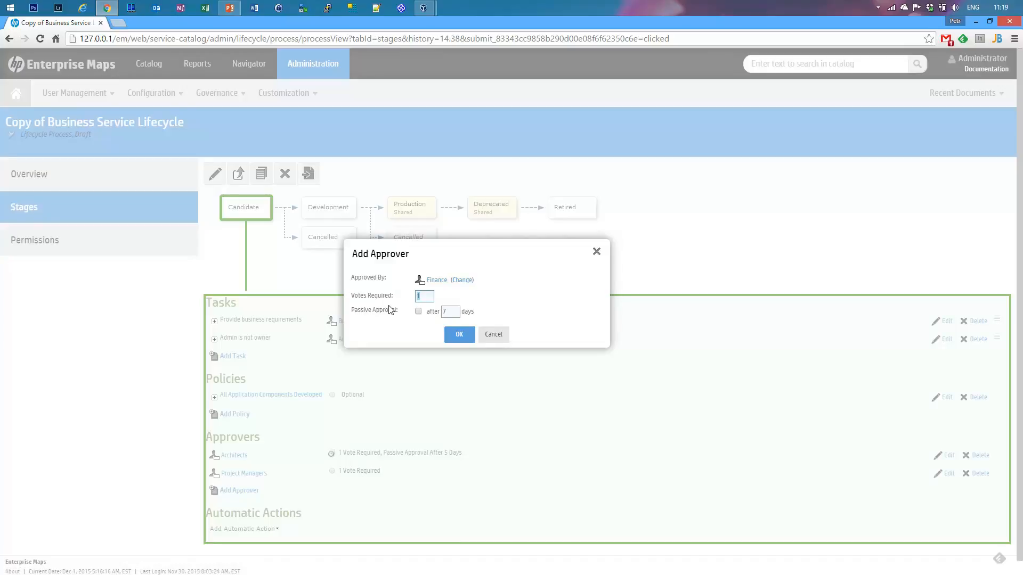
{"action": "type", "text": "3"}
{"action": "left_click", "coordinate": [456, 337]}
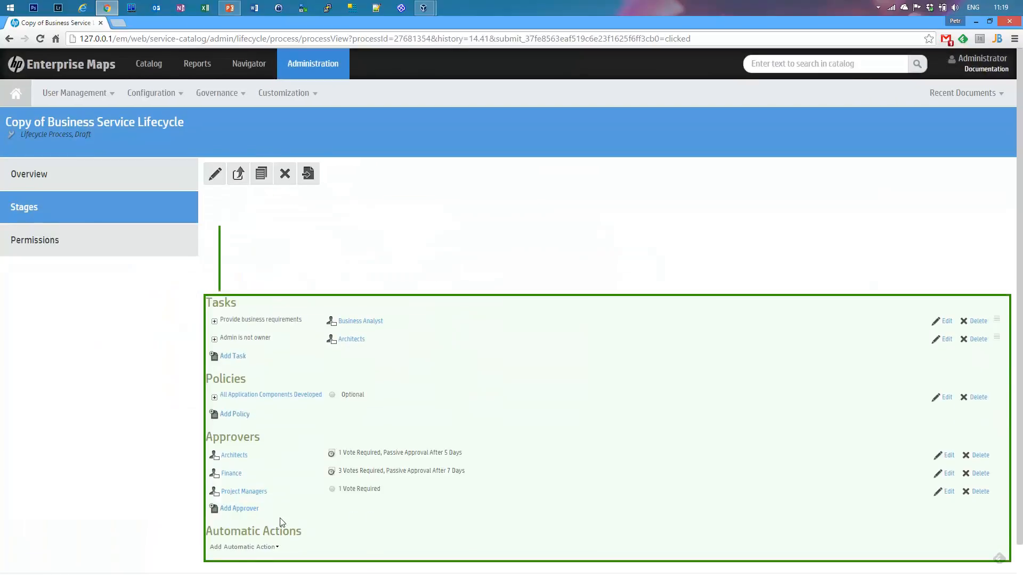
- Examine which automatic actions can be added to the Candidate stage, without adding one
{"action": "scroll", "coordinate": [364, 527], "scroll_direction": "down", "scroll_amount": 1}
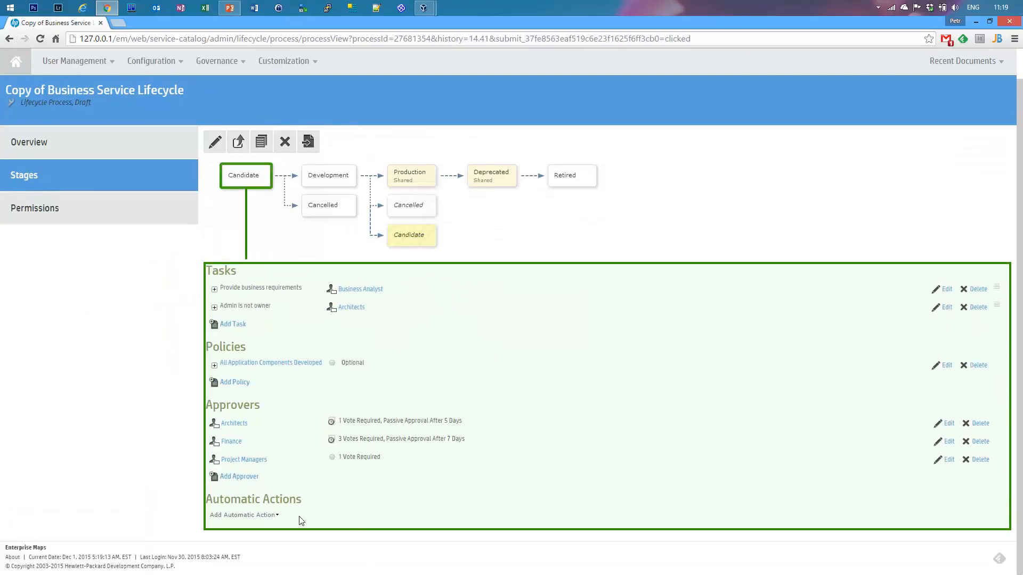
{"action": "left_click", "coordinate": [259, 517]}
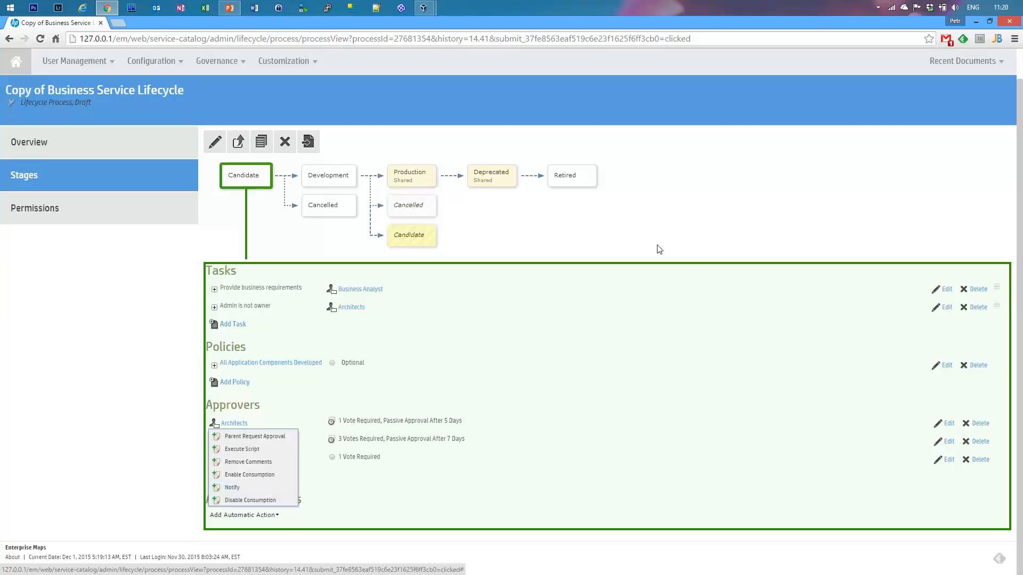
{"action": "left_click", "coordinate": [599, 243]}
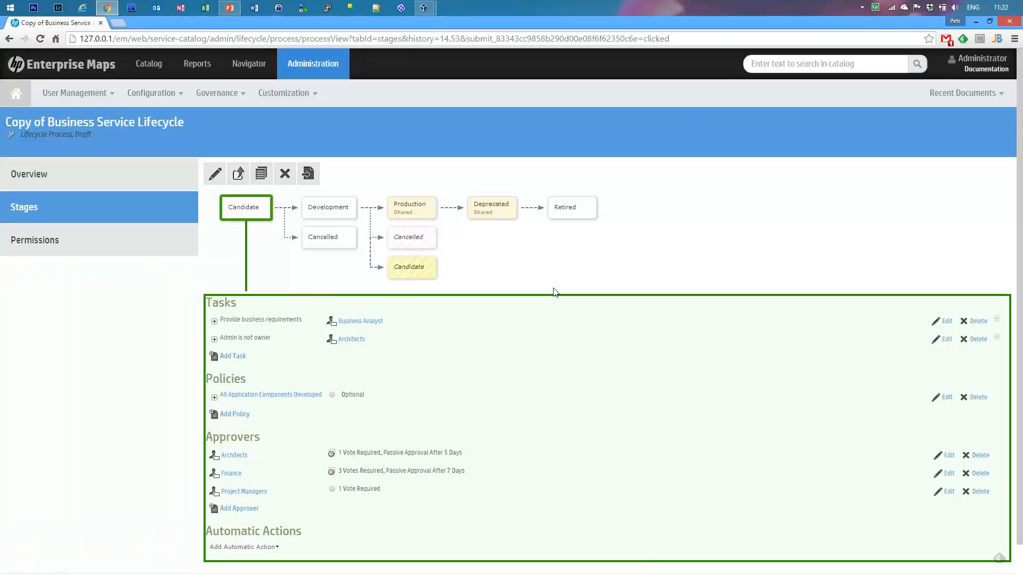
- Review the tasks, policies, approvers and automatic actions of the Development, Cancelled and Production stages
{"action": "left_click", "coordinate": [327, 212]}
{"action": "left_click", "coordinate": [329, 238]}
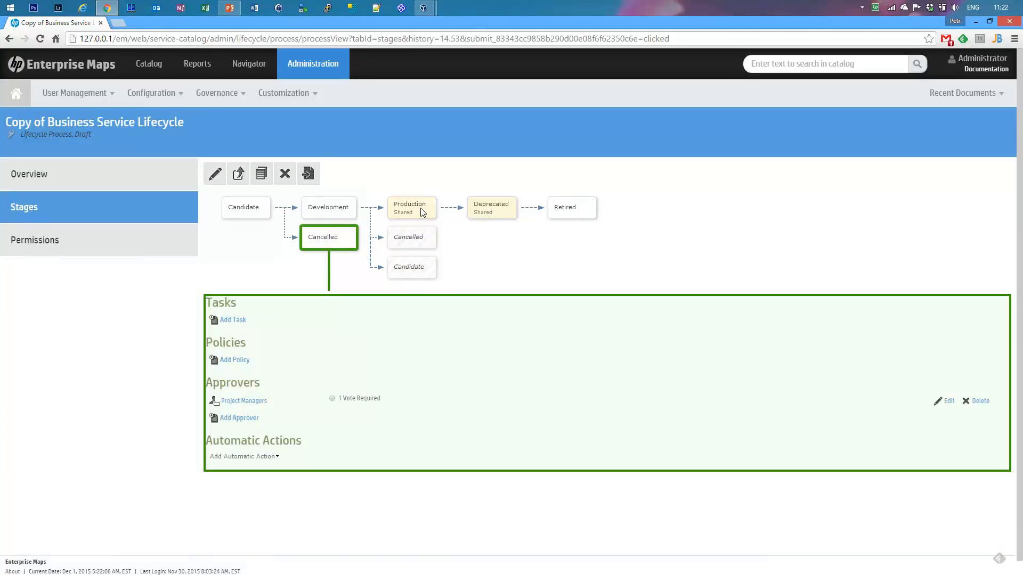
{"action": "left_click", "coordinate": [422, 213]}
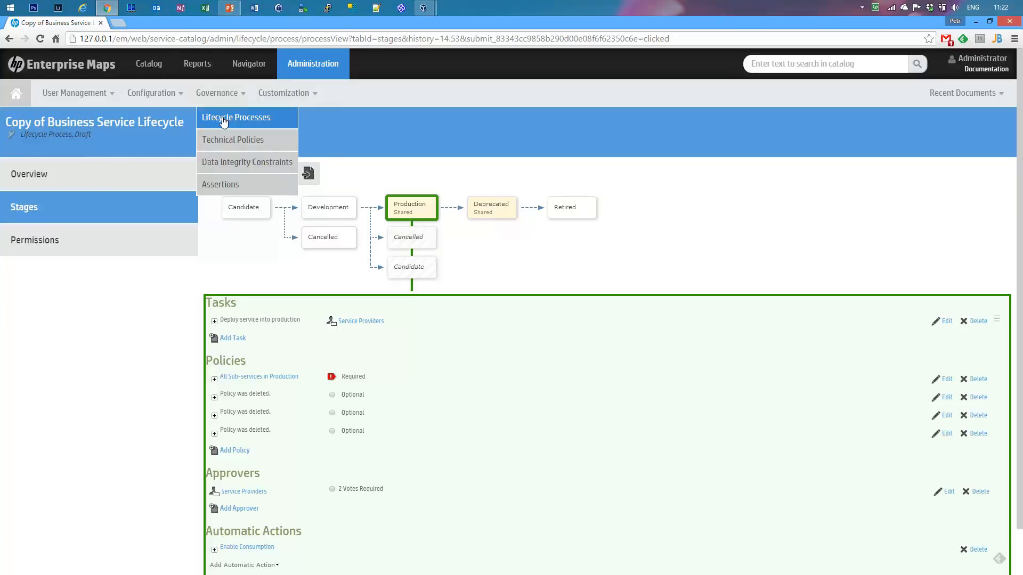
- Go to the list of lifecycle processes and select the Copy of Business Service Lifecycle
{"action": "left_click", "coordinate": [225, 120]}
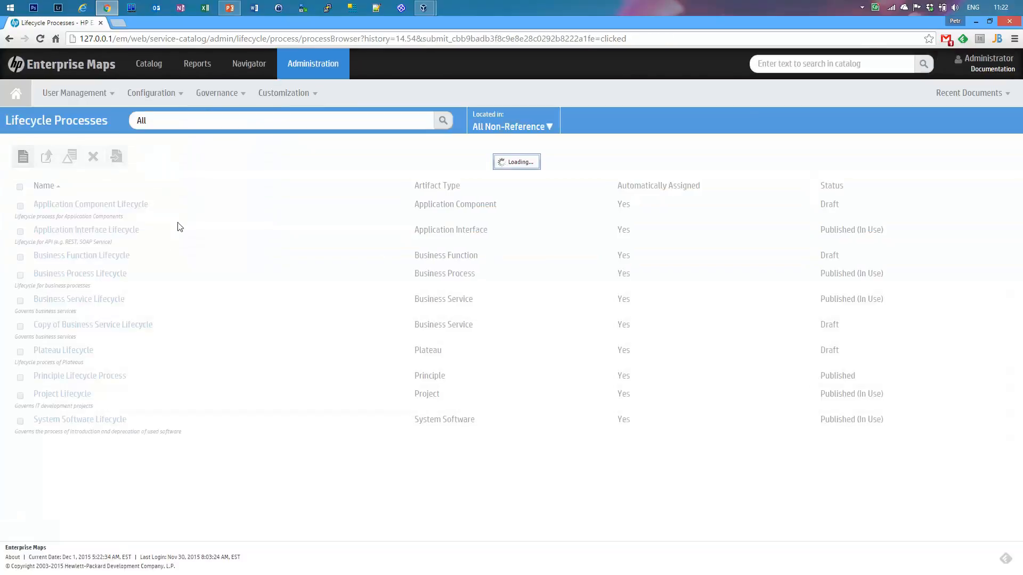
{"action": "left_click", "coordinate": [20, 327]}
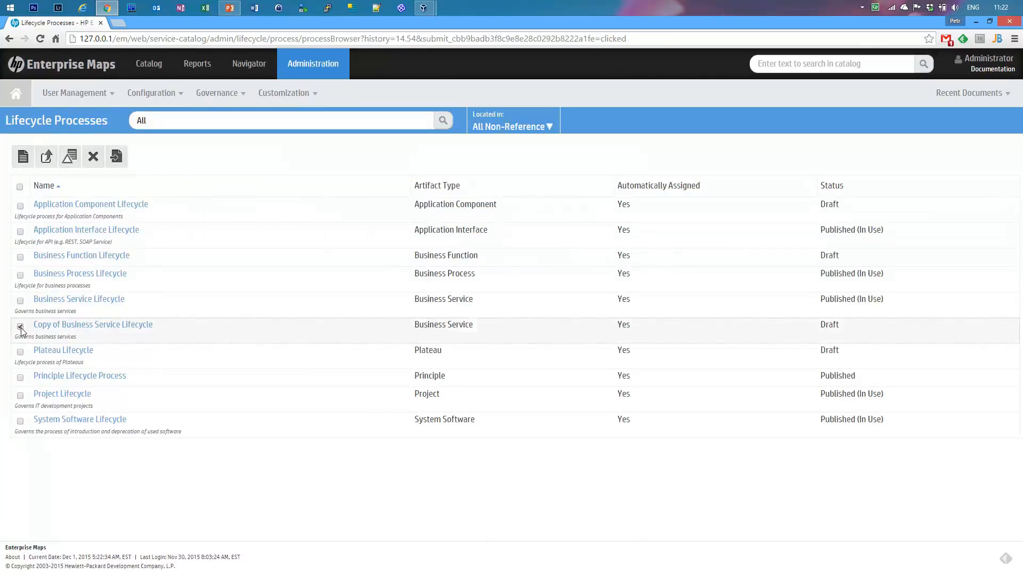